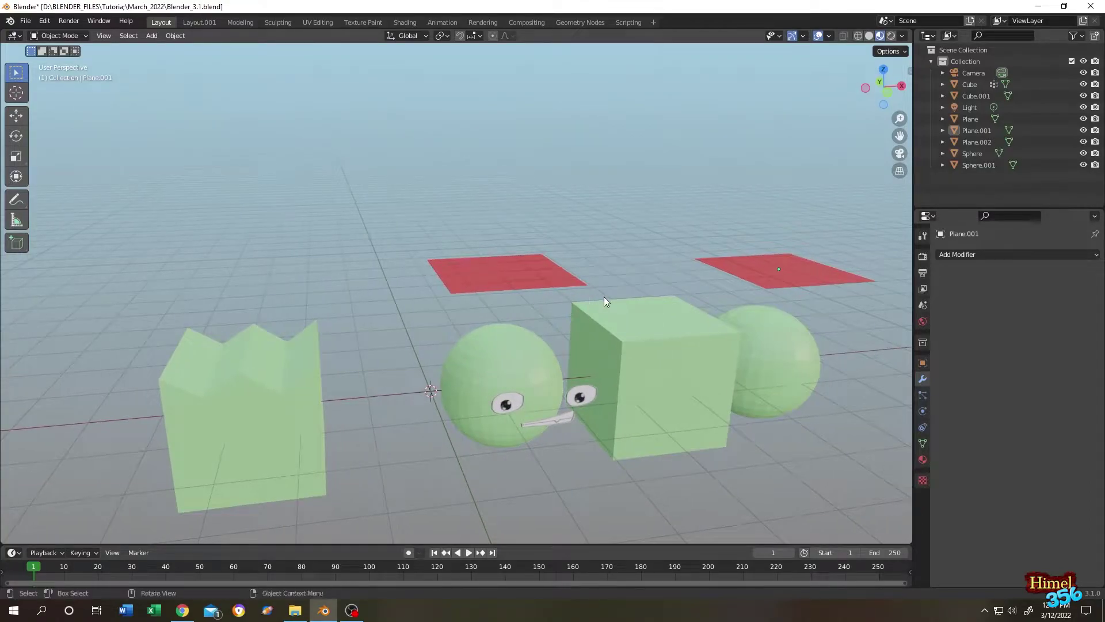
Select both red planes, box-select the left plane's mesh in Edit Mode, then return to Object Mode
left_click(500, 268)
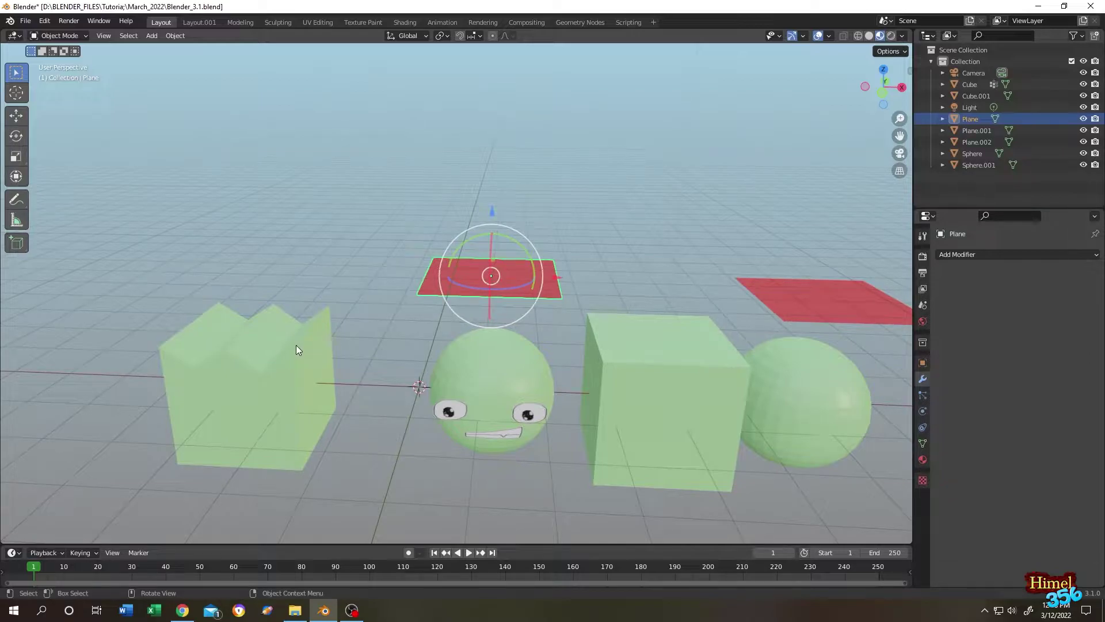
key("alt+a")
left_click(818, 292)
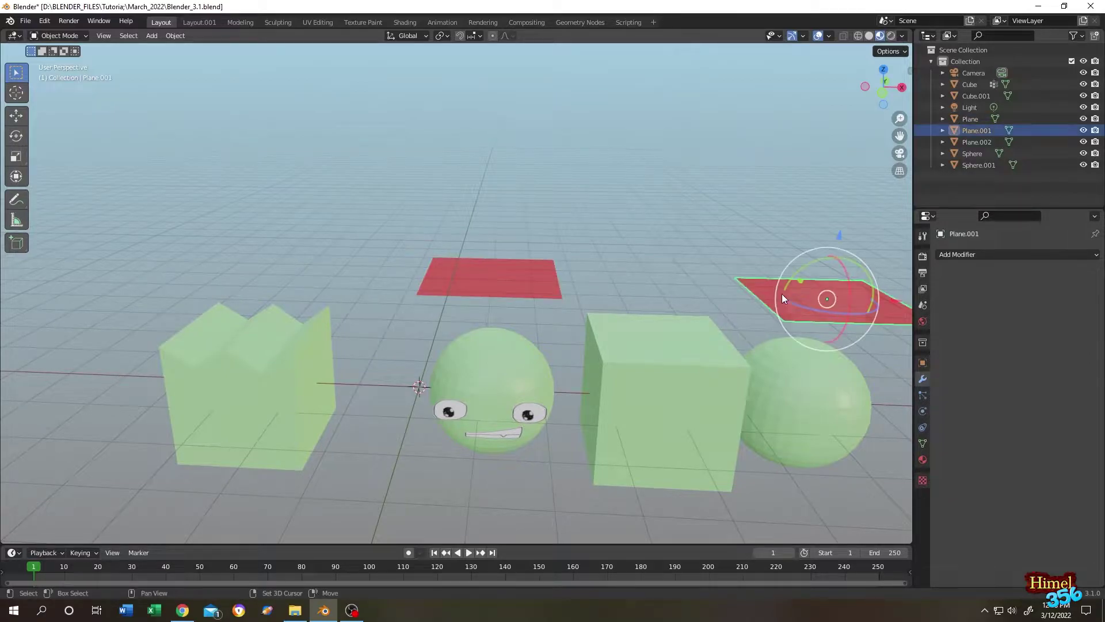
left_click(487, 286, "shift")
key("Tab")
key("alt+a")
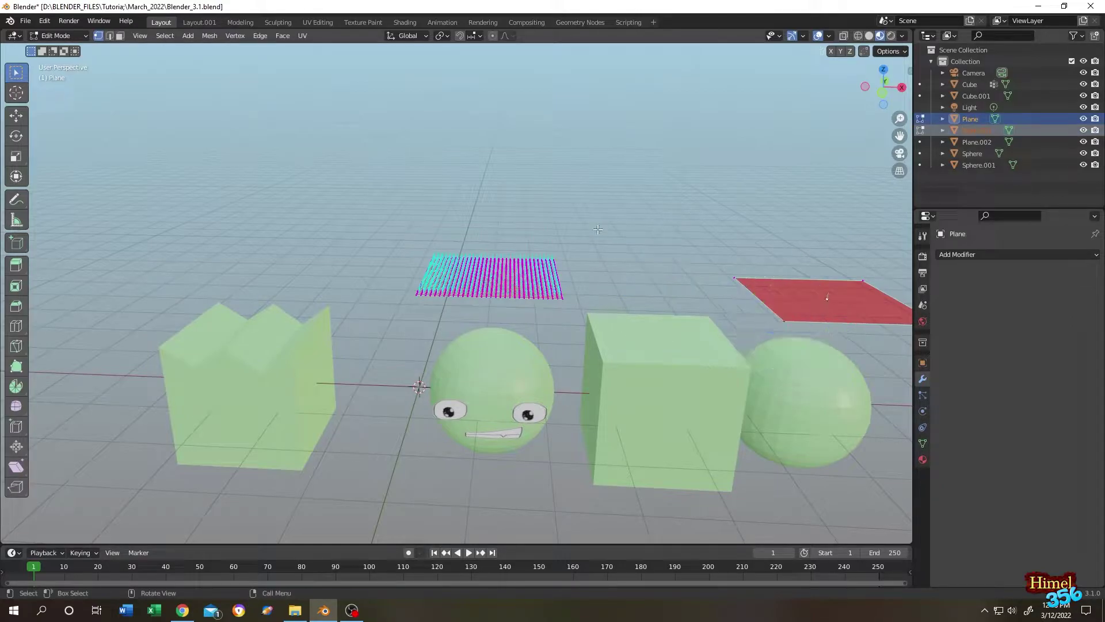
left_click_drag(615, 207, 401, 324)
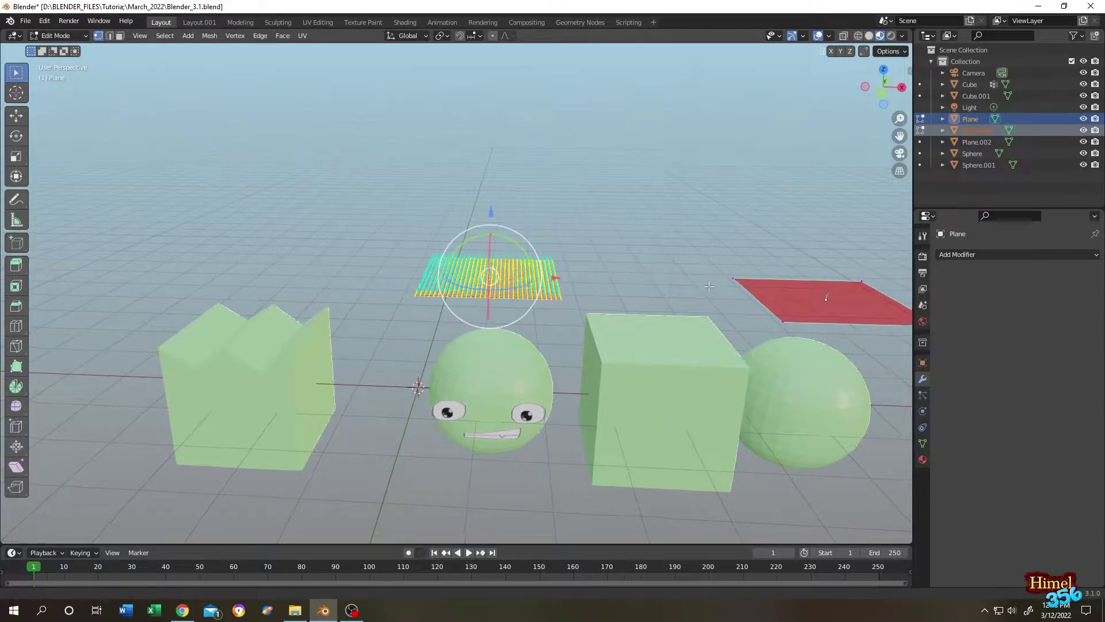
middle_click_drag(402, 324, 627, 293)
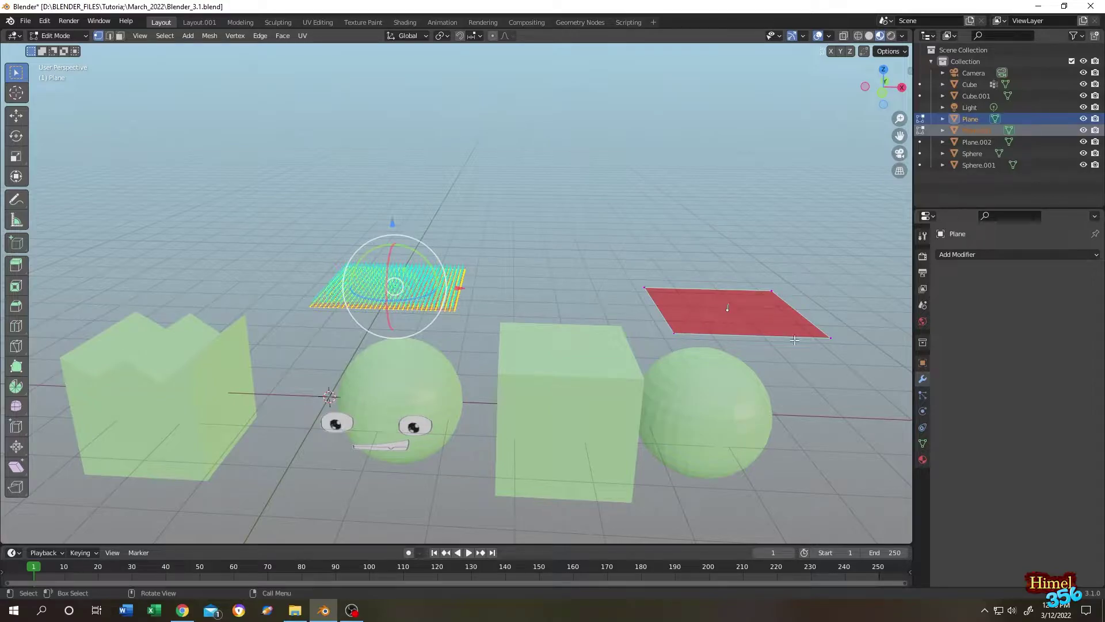
key("Tab")
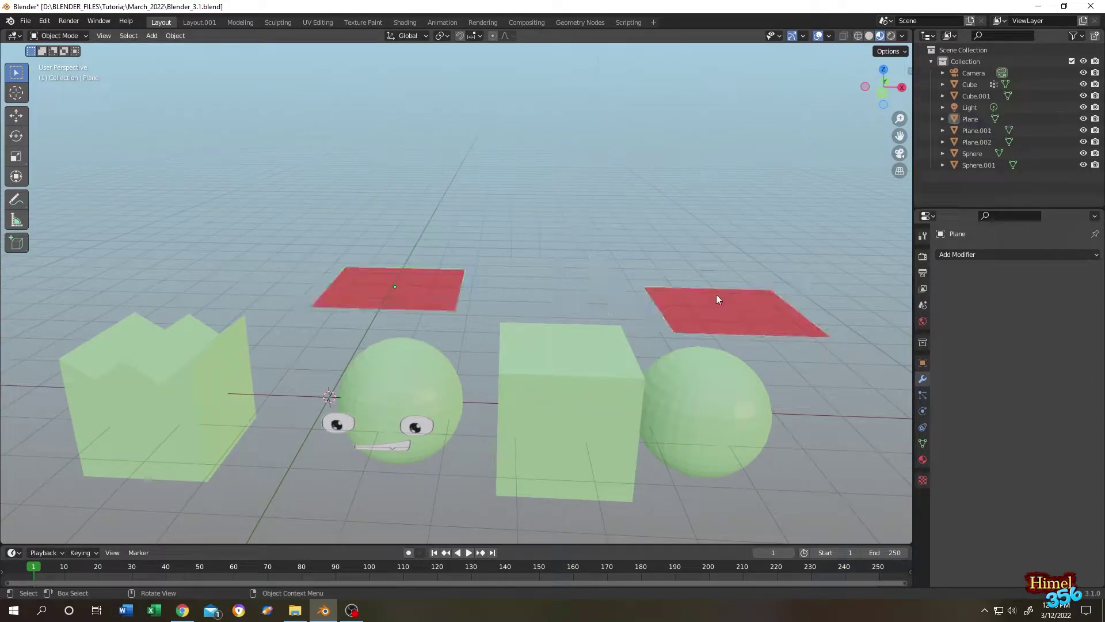
Give the right red plane a Shrinkwrap modifier targeting Sphere.001
left_click(708, 319)
middle_click_drag(807, 315, 699, 306)
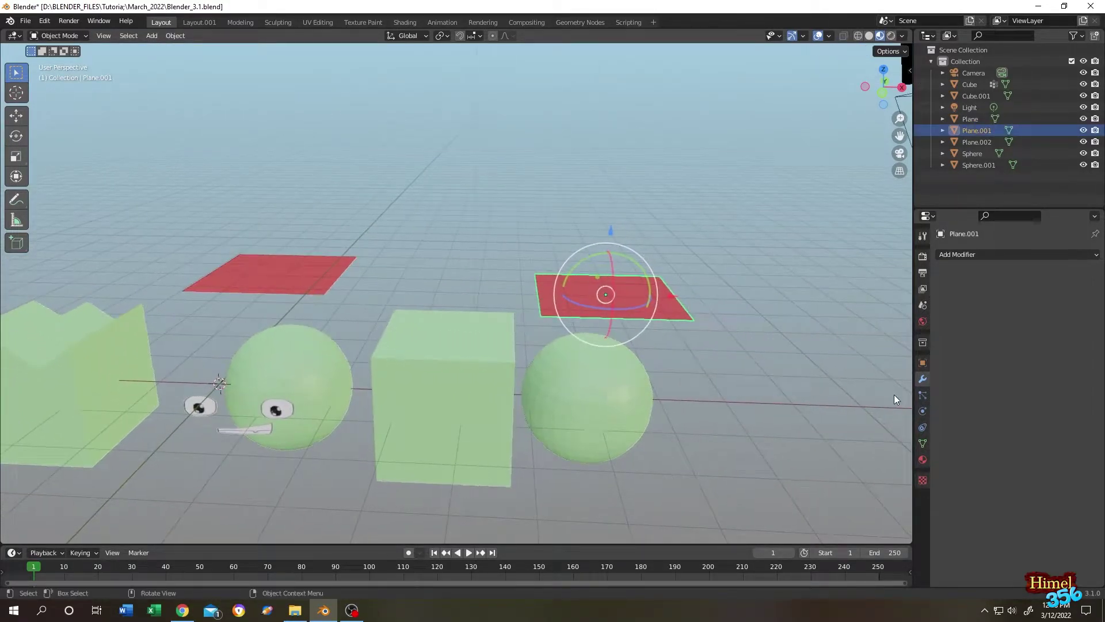
left_click(983, 254)
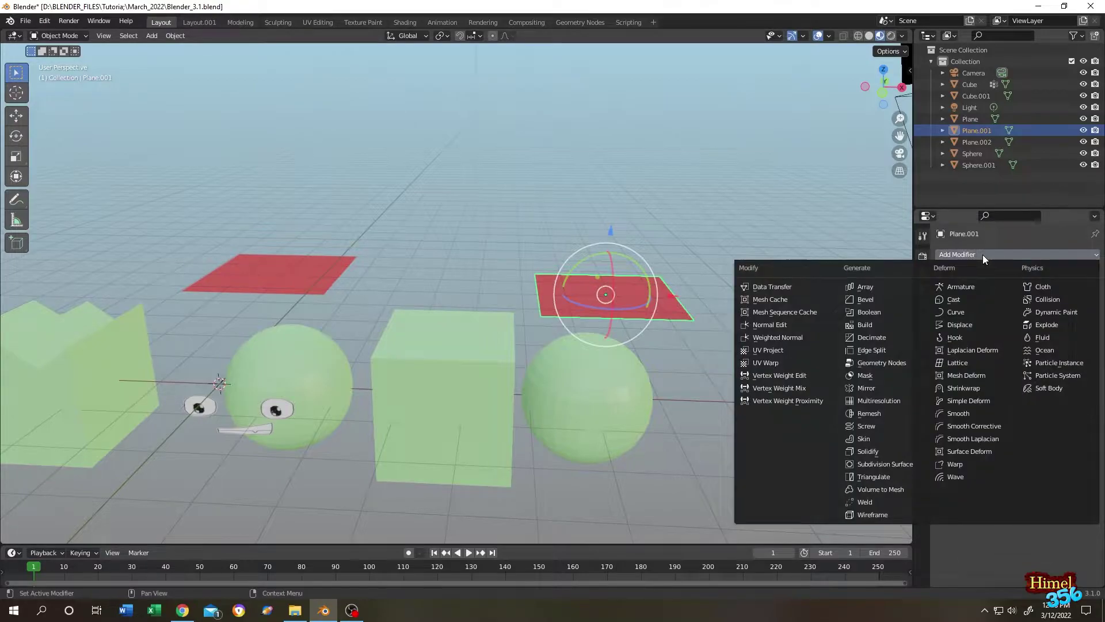
left_click(971, 389)
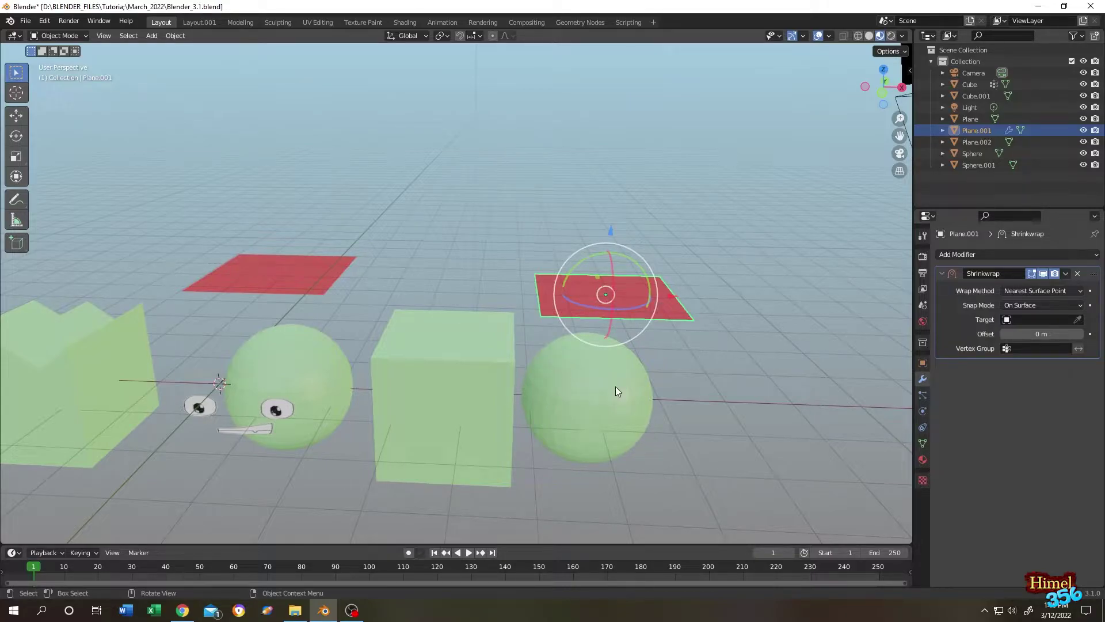
left_click(1076, 318)
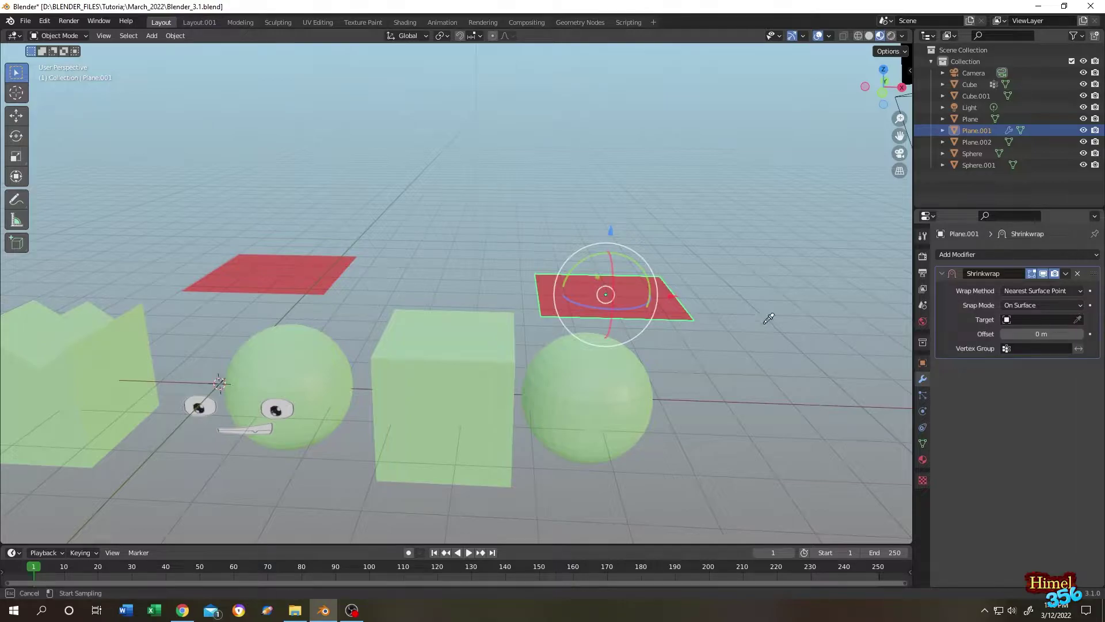
left_click(606, 377)
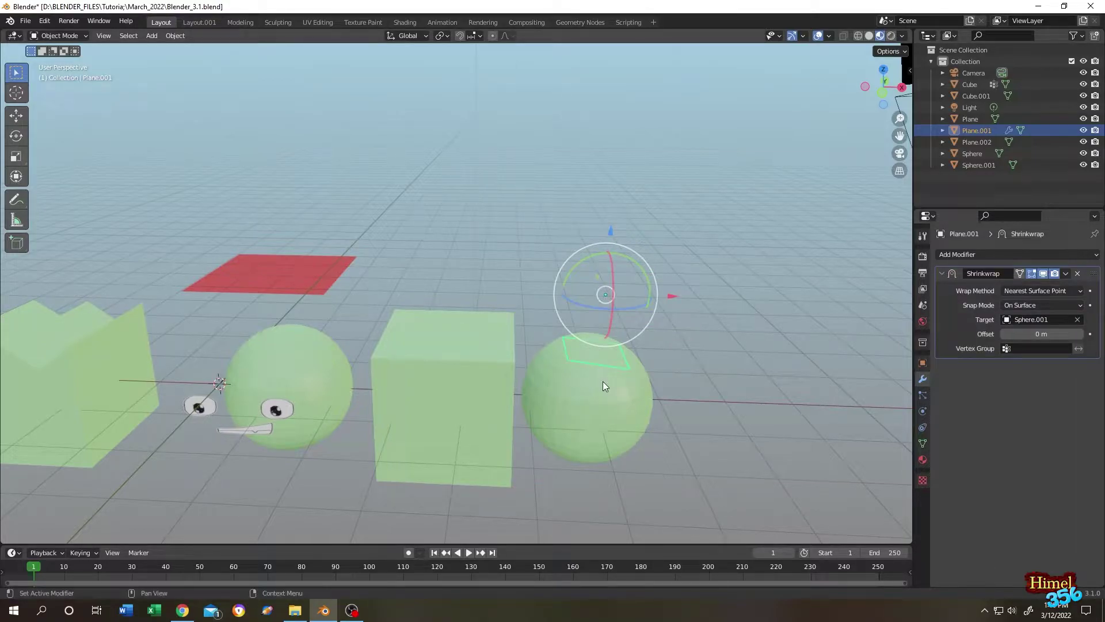
Switch to wireframe shading and move the shrinkwrapped plane down along Z
left_click(856, 36)
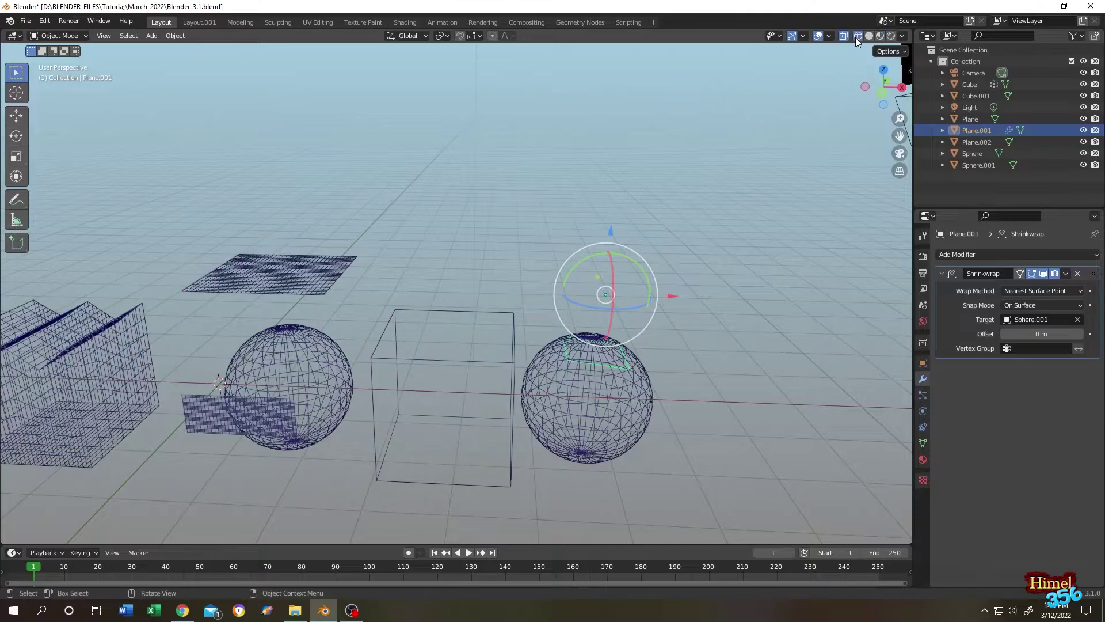
scroll(576, 259, "up", 3)
key("g")
key("z")
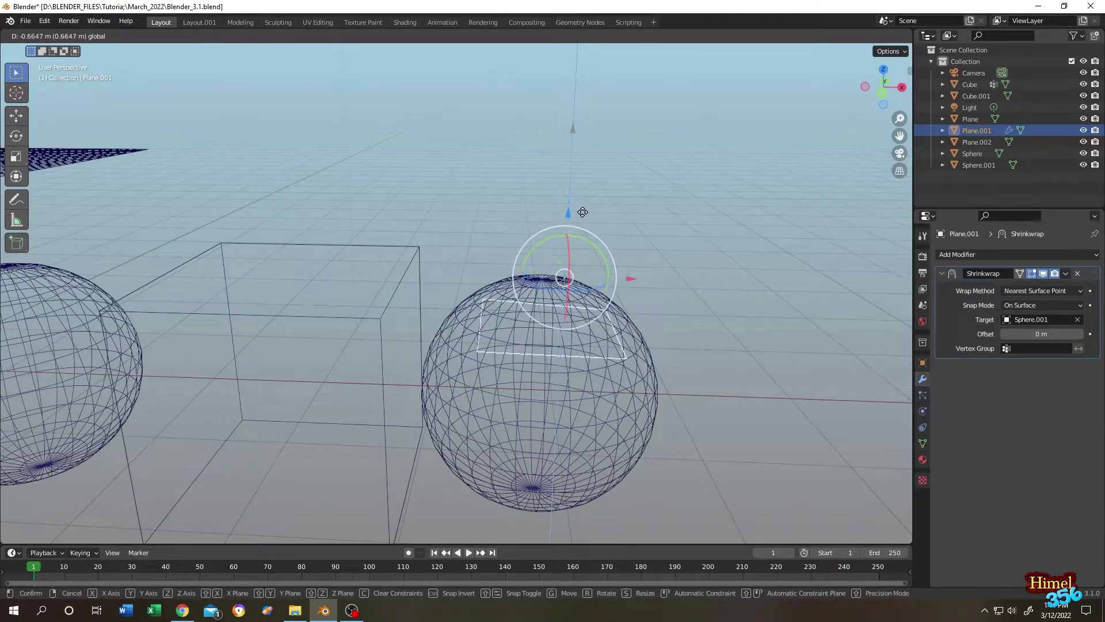
left_click(498, 311)
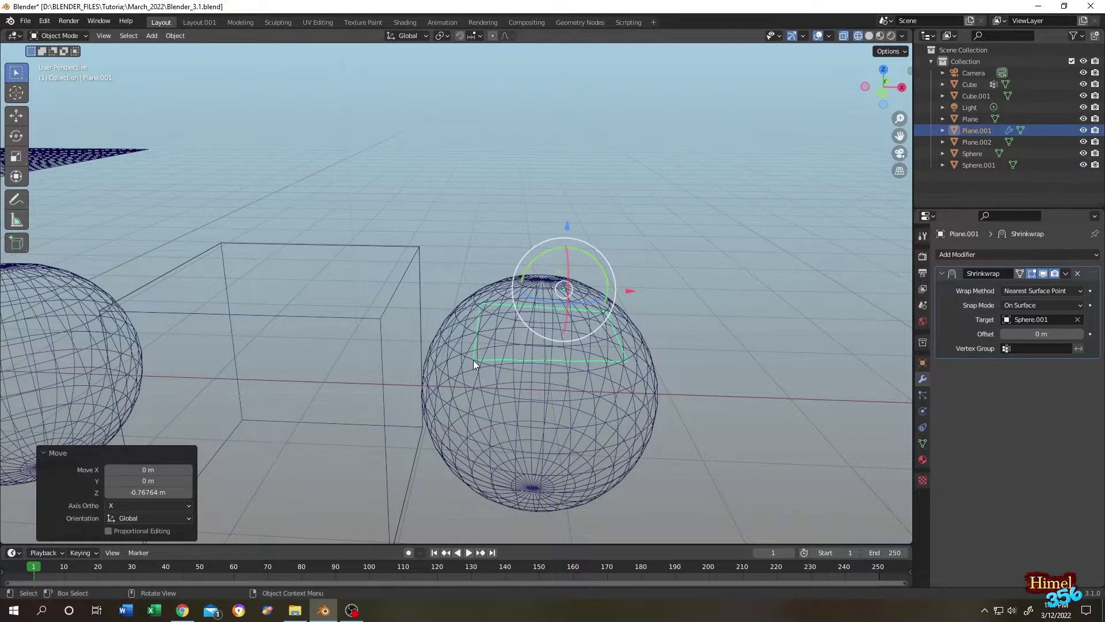
Lower the plane further along Z, 0.1408 m in total, onto Sphere.001
scroll(471, 362, "up", 3)
key("g")
key("z")
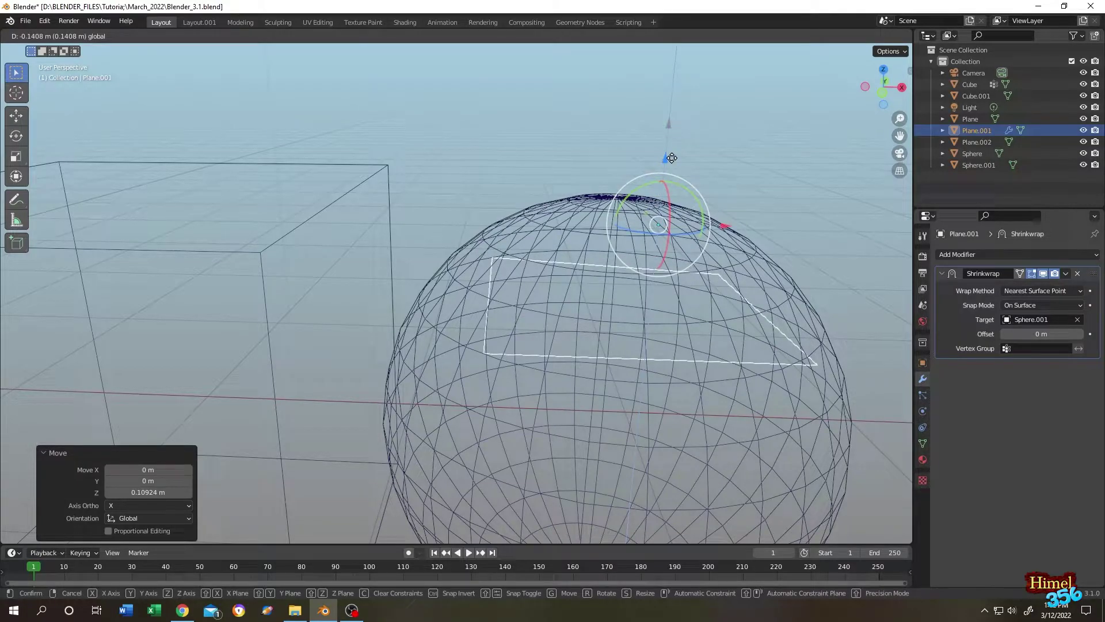
left_click(671, 158)
scroll(509, 200, "down", 4)
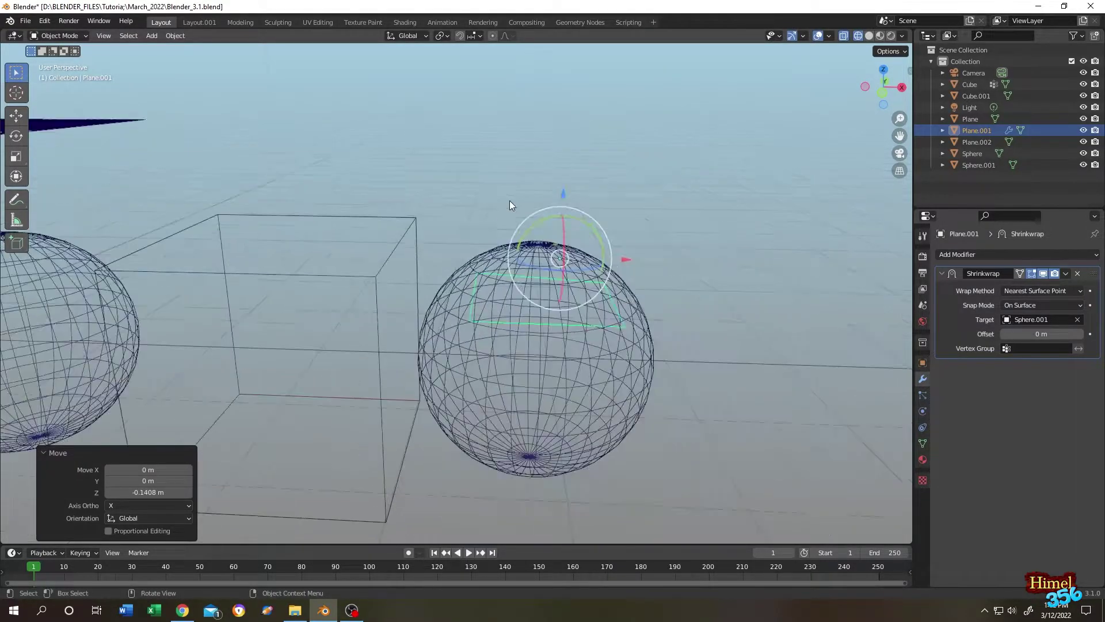
middle_click_drag(430, 195, 498, 302, "shift")
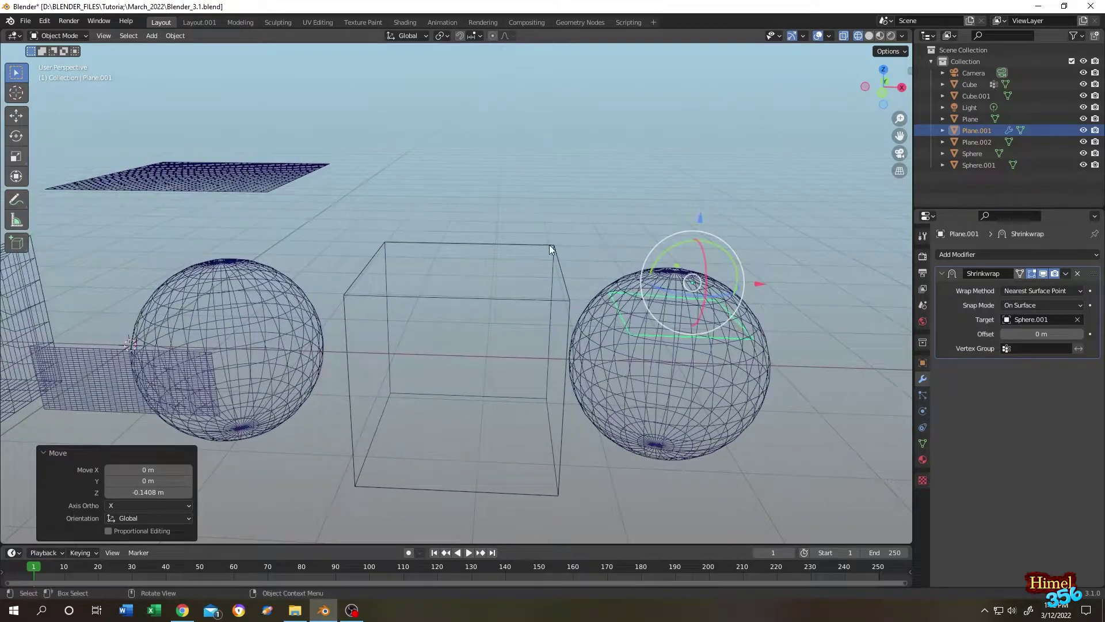
Return to Material Preview, clear the Shrinkwrap target, and move the plane up over the cube
left_click(880, 36)
scroll(718, 188, "up", 2)
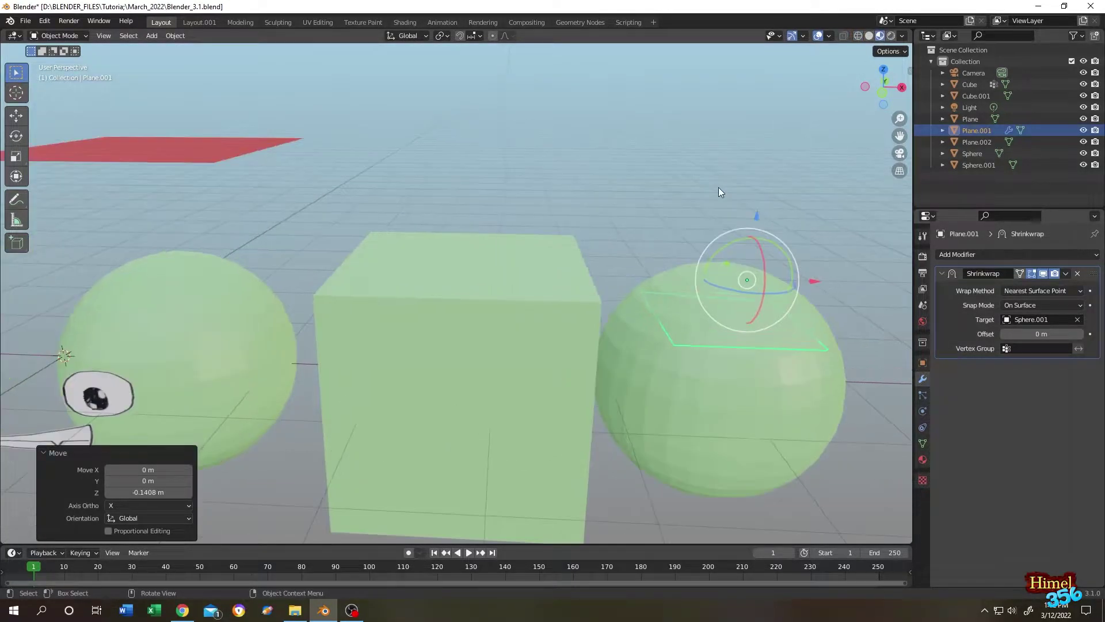
left_click(1078, 322)
left_click_drag(749, 219, 768, 103)
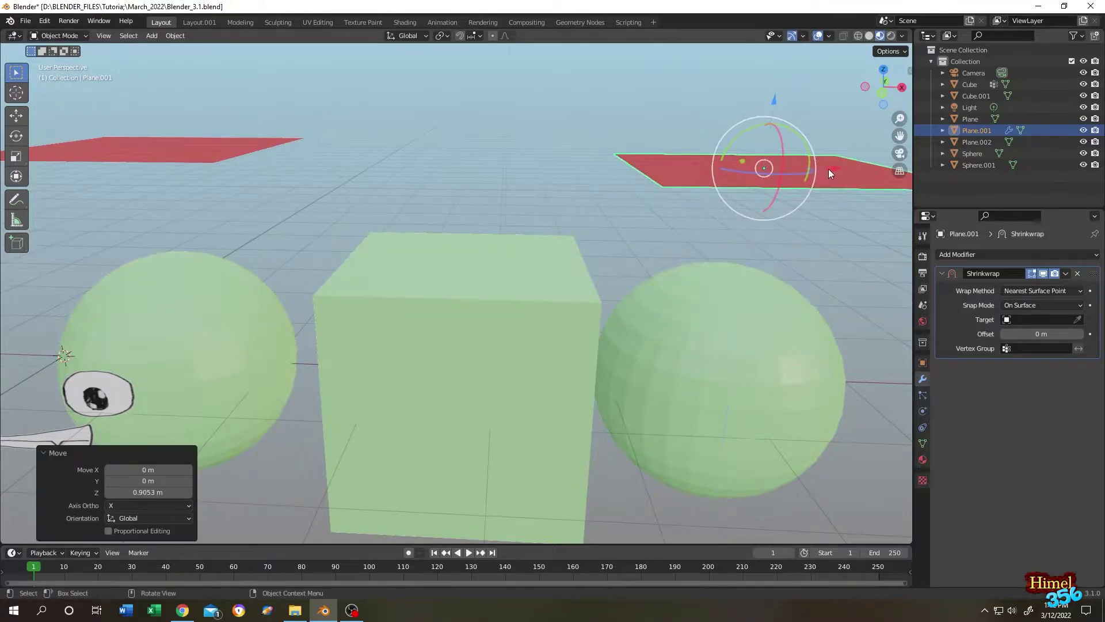
left_click_drag(827, 168, 540, 168)
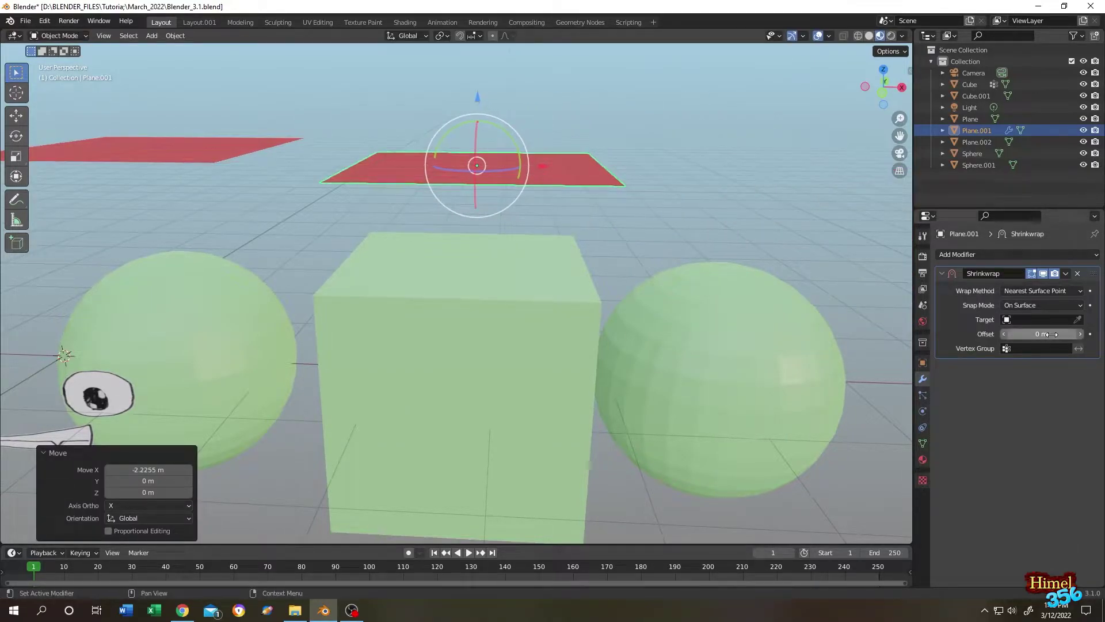
Set Cube.001 as the Shrinkwrap target and slide the plane along X across its top
left_click(1084, 320)
left_click(475, 288)
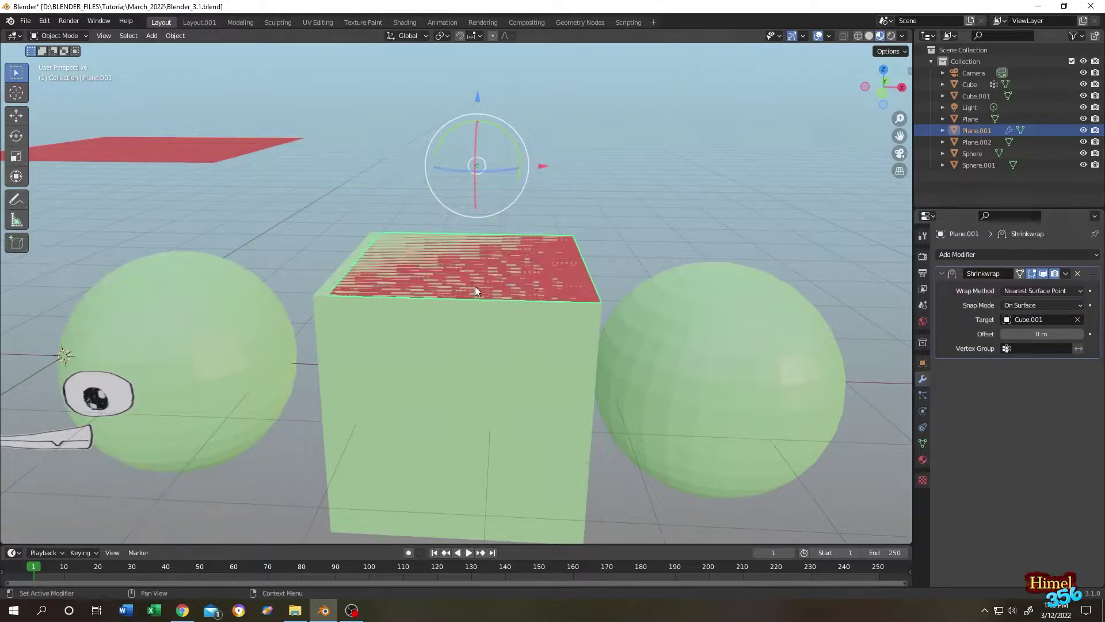
scroll(552, 168, "up", 3)
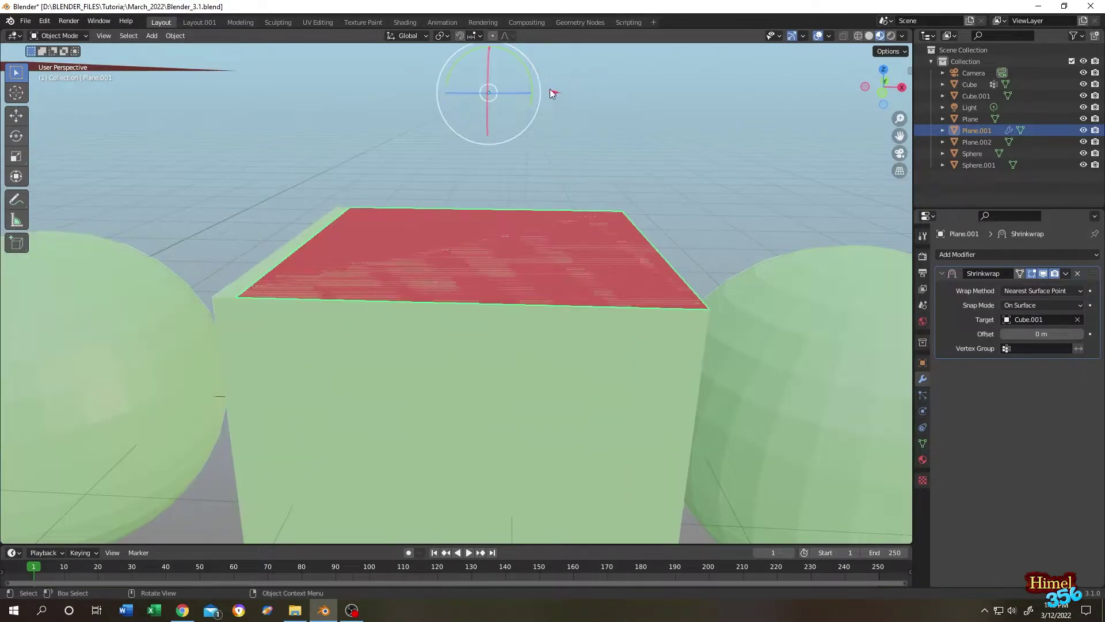
left_click_drag(550, 93, 547, 190)
scroll(551, 266, "up", 3)
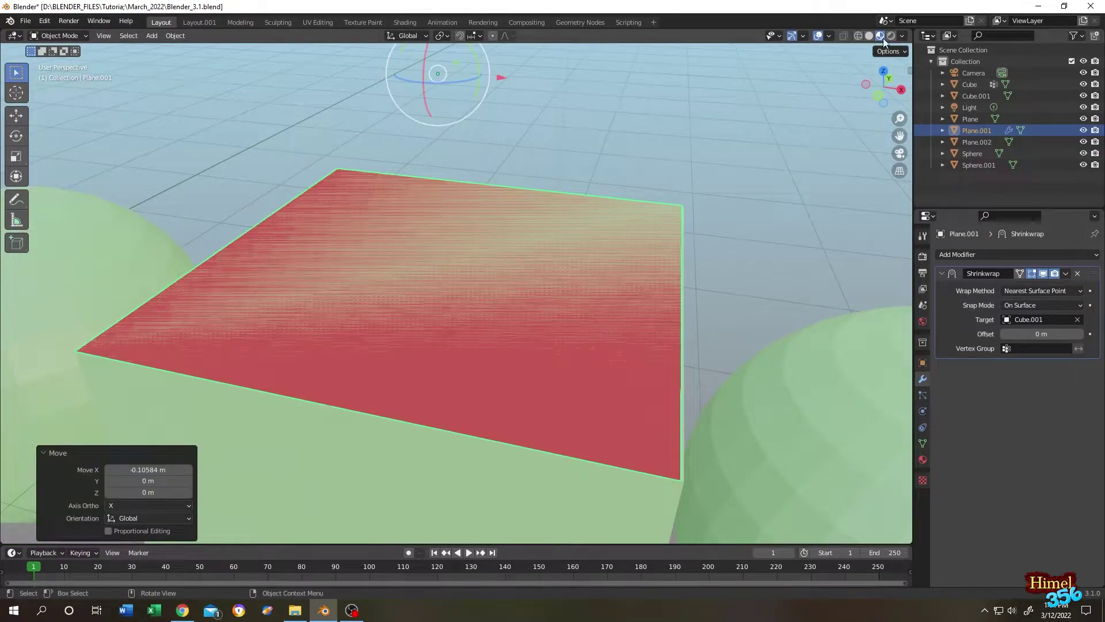
Inspect the plane on the cube in wireframe from the front orthographic view
left_click(858, 37)
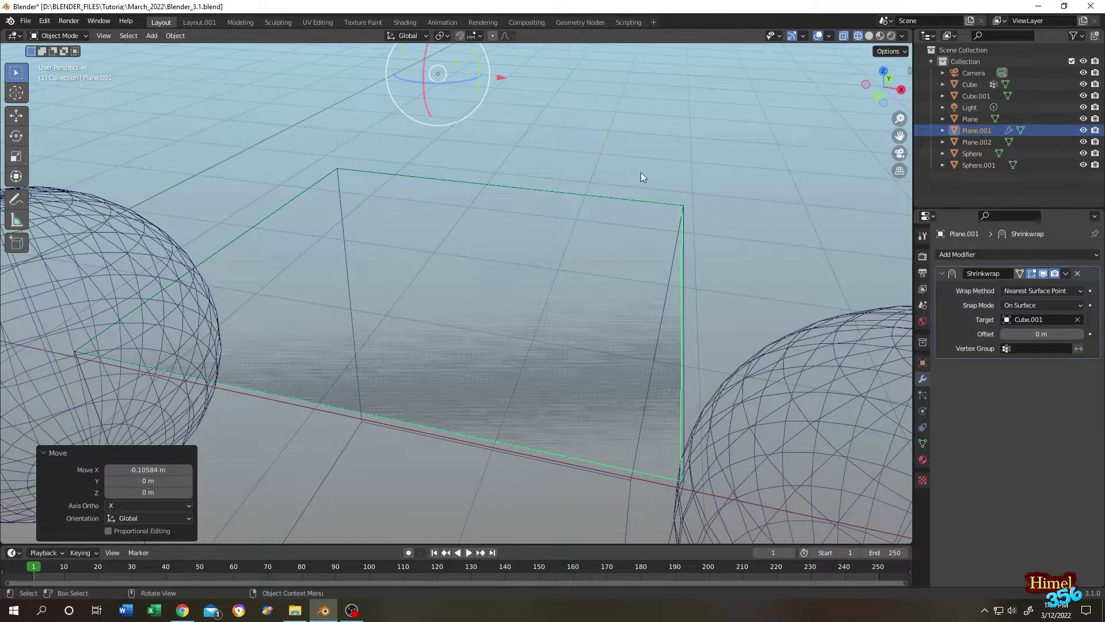
key("KP_1")
scroll(322, 345, "up", 5)
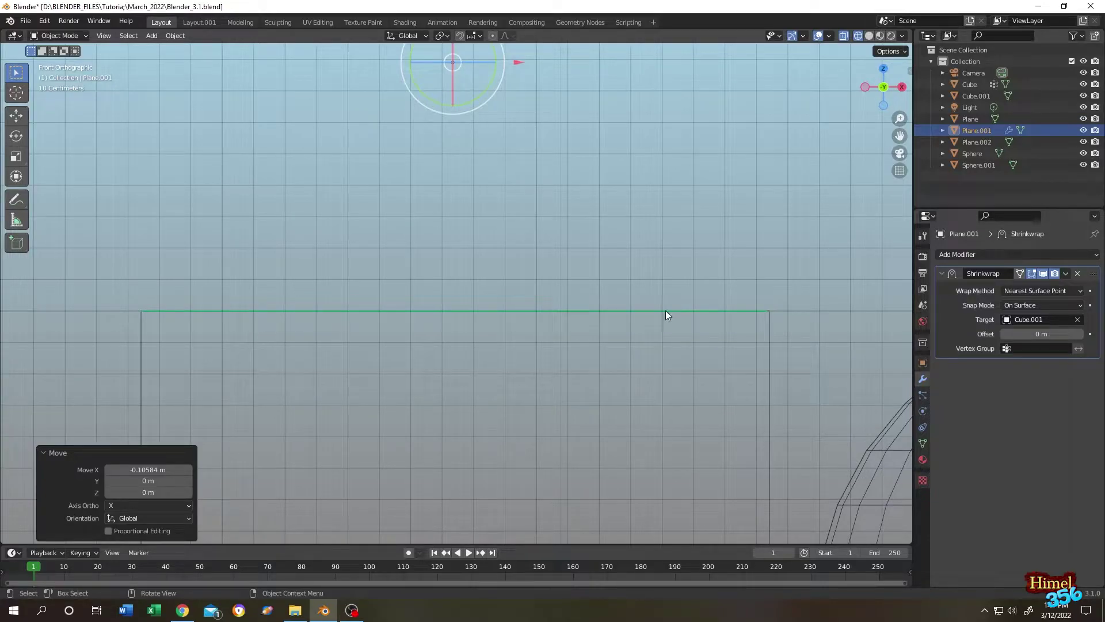
middle_click_drag(665, 310, 560, 235)
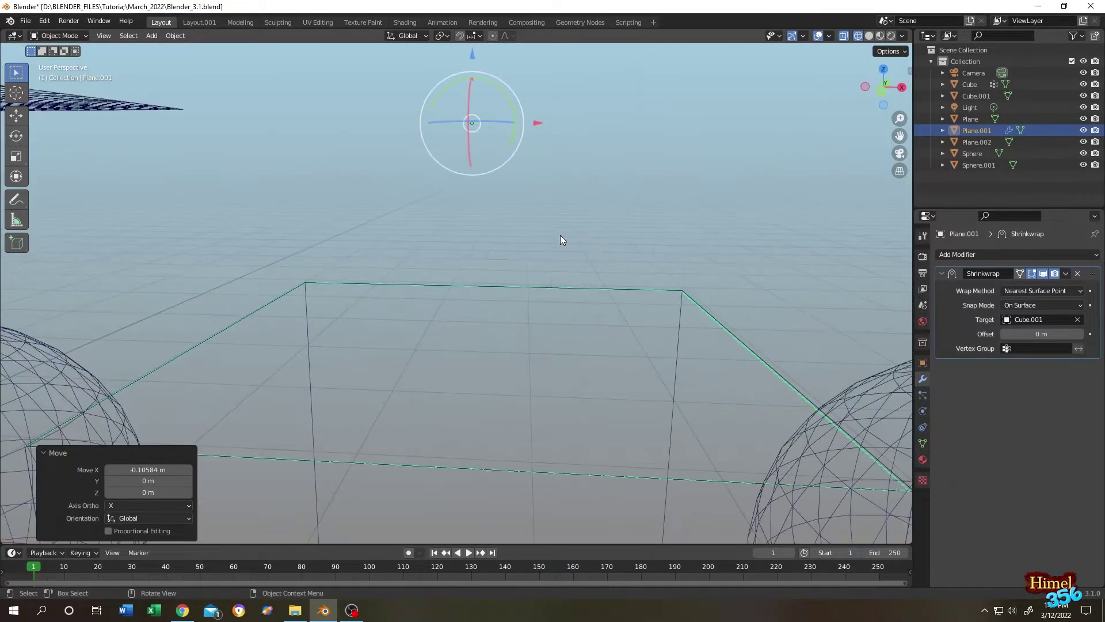
Return to Material Preview and set the Shrinkwrap offset to 0.001 m
left_click(879, 36)
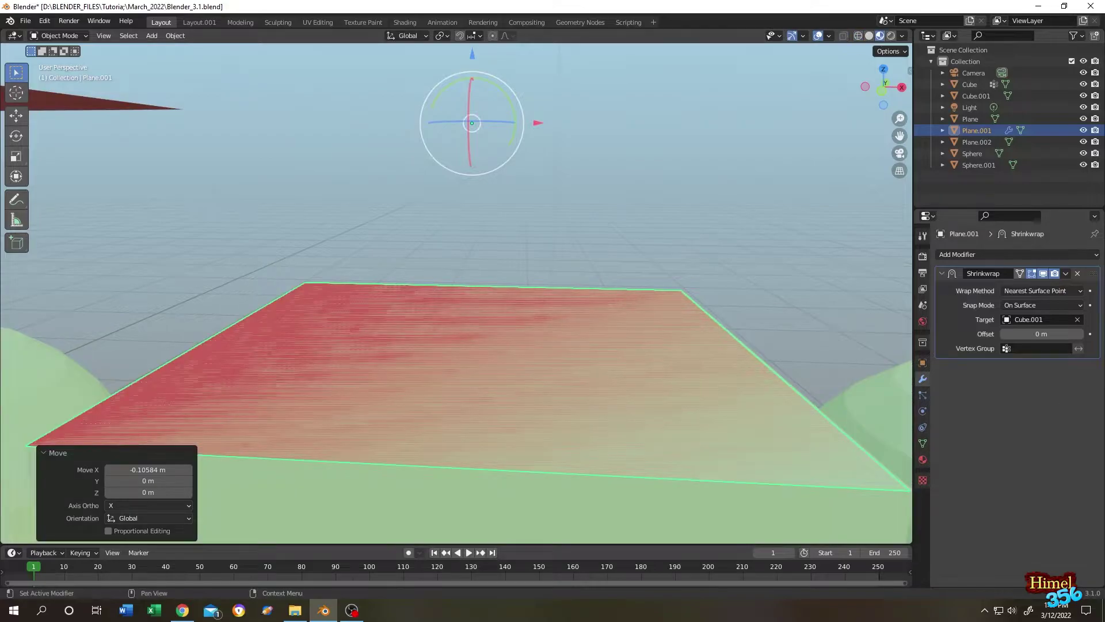
left_click(1042, 335)
type("0.001")
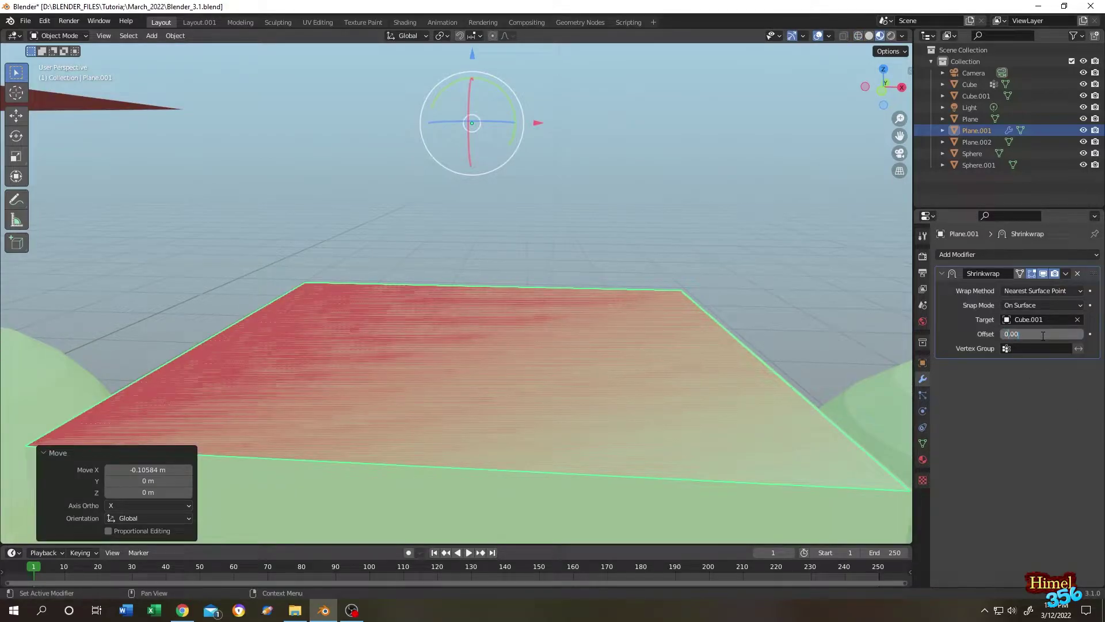
key("Return")
middle_click_drag(522, 362, 488, 362)
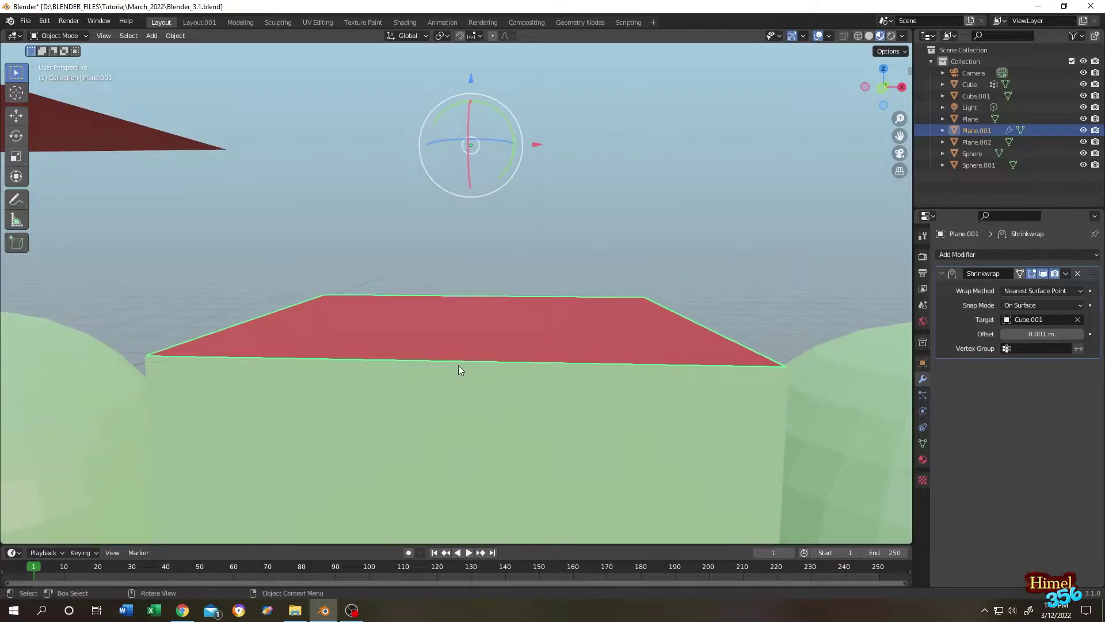
Hide Plane.001, the earlier red plane resting on the cube
middle_click_drag(510, 313, 654, 322)
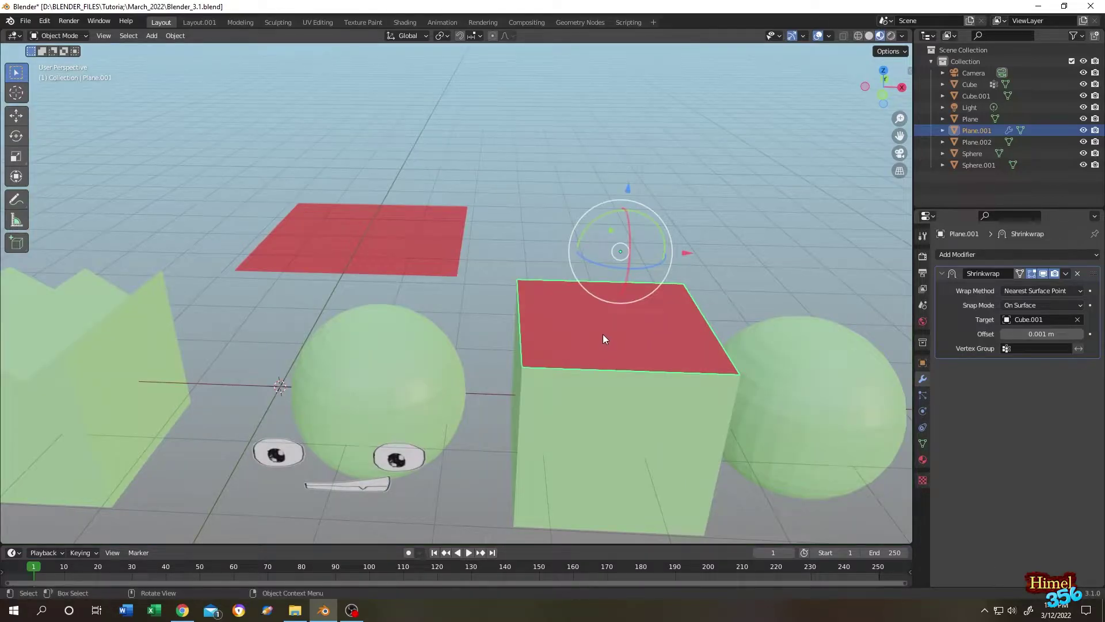
mouse_move(687, 253)
left_mouse_down()
mouse_move(794, 252)
mouse_move(654, 250)
mouse_move(686, 252)
left_mouse_up()
scroll(698, 262, "up", 3)
left_click(1083, 130)
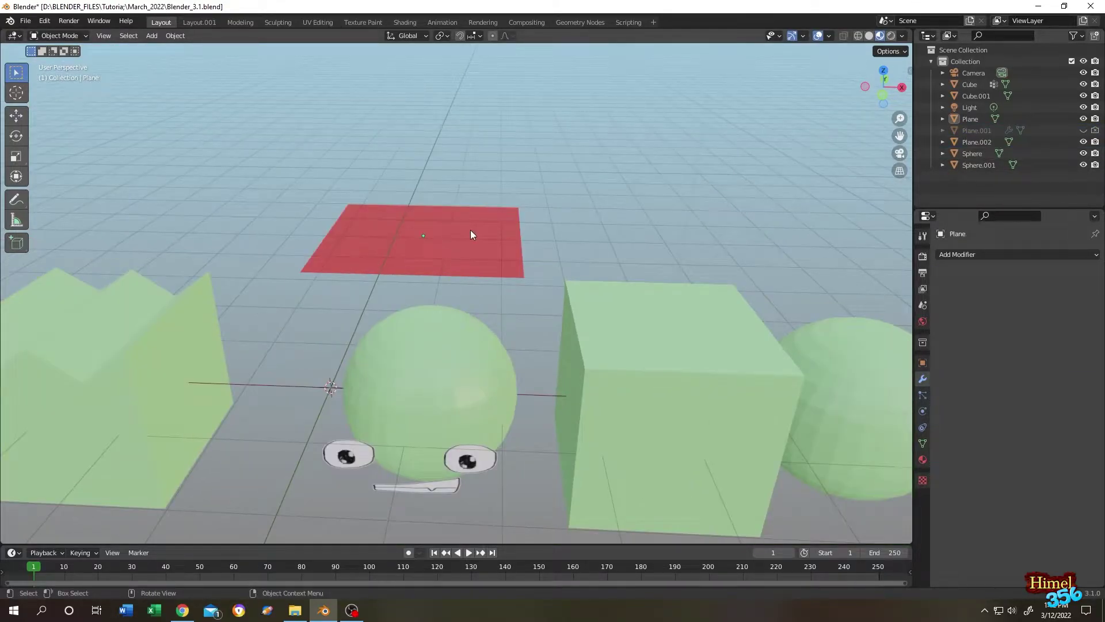
Select the other red plane and shift it about 3.455 m along X above the right sphere
left_click(471, 234)
key("Tab")
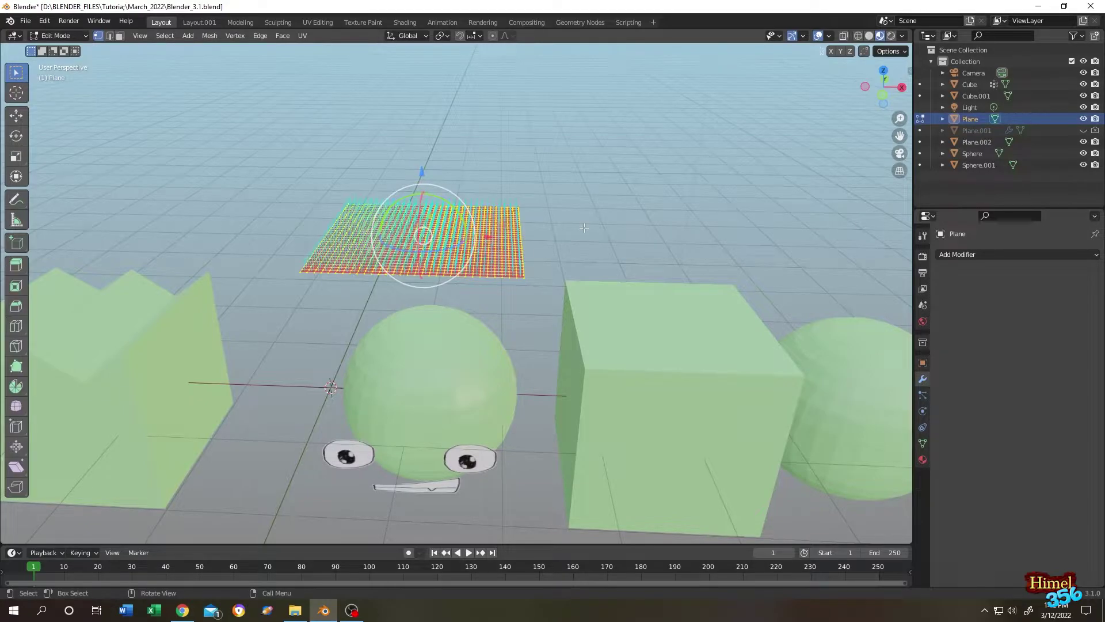
key("b")
left_click_drag(576, 171, 234, 302)
key("Tab")
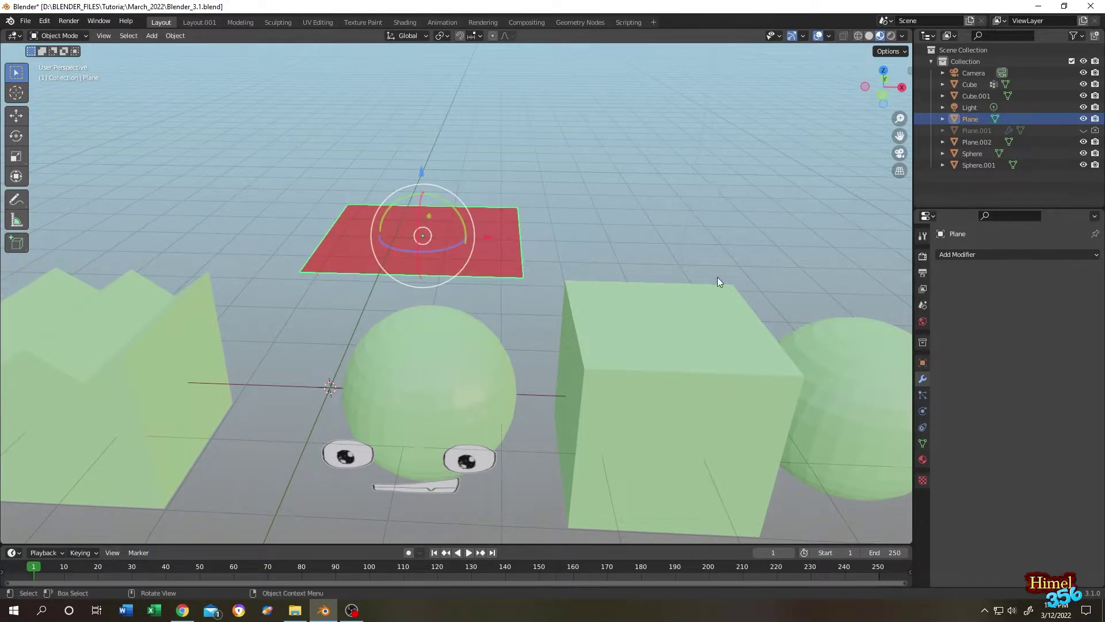
middle_click_drag(717, 278, 351, 236)
left_click_drag(303, 228, 656, 236)
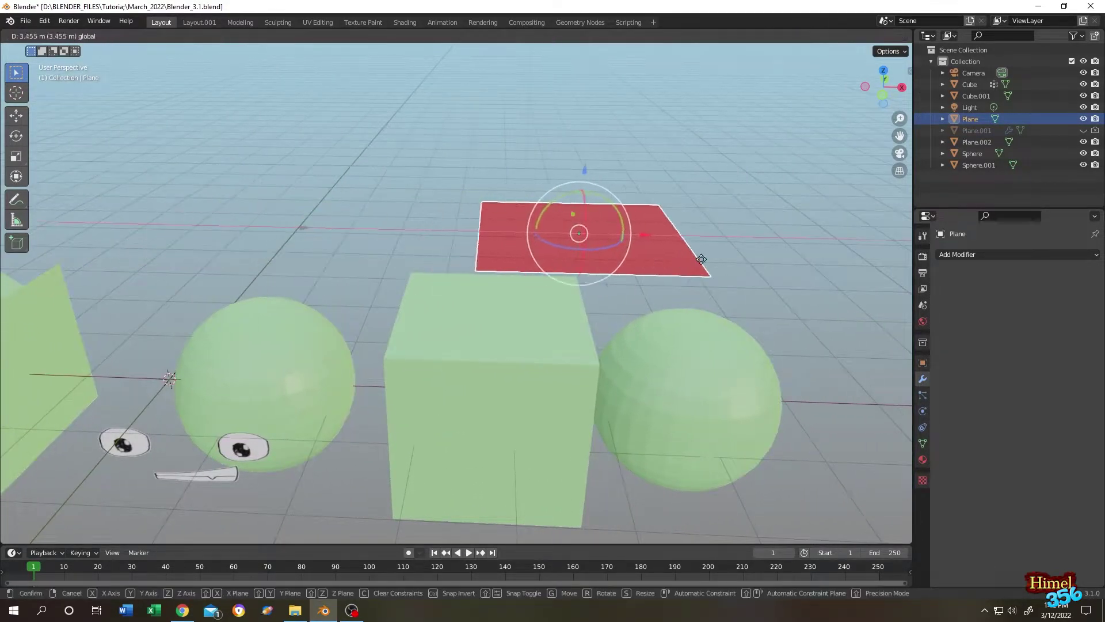
middle_click_drag(657, 236, 623, 229)
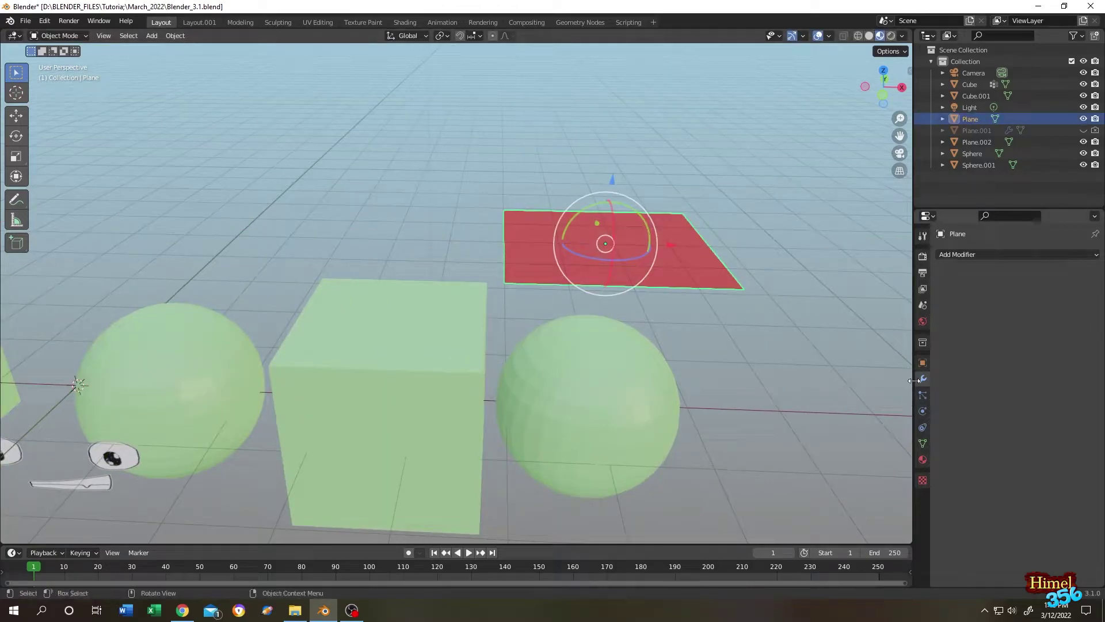
Add a Shrinkwrap modifier to the plane targeting Sphere.001
left_click(985, 255)
left_click(964, 388)
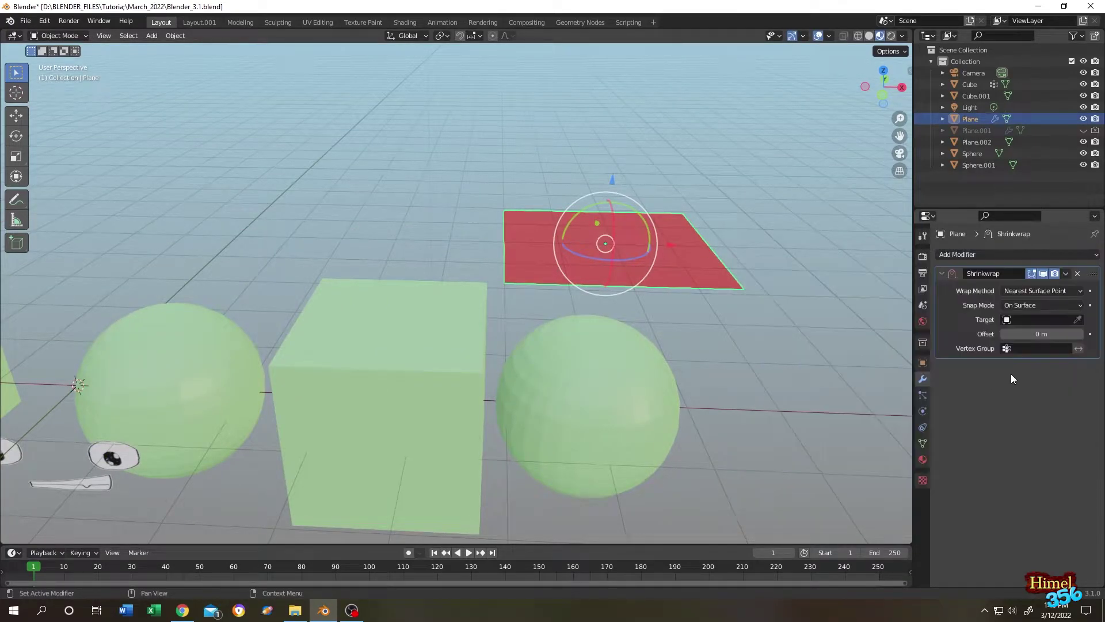
left_click(1077, 320)
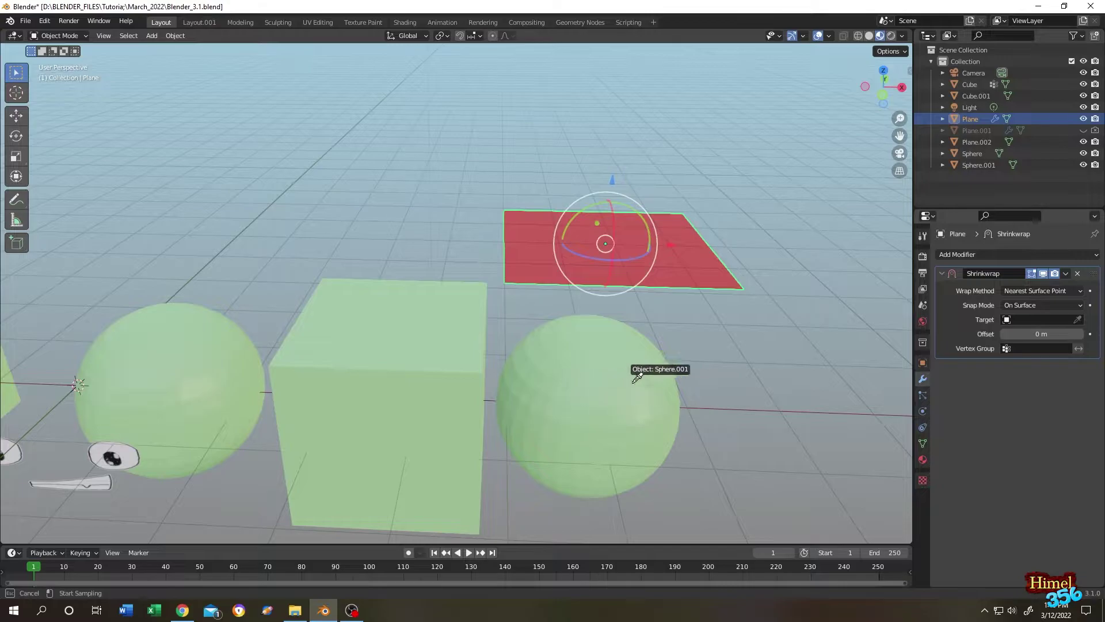
left_click(612, 395)
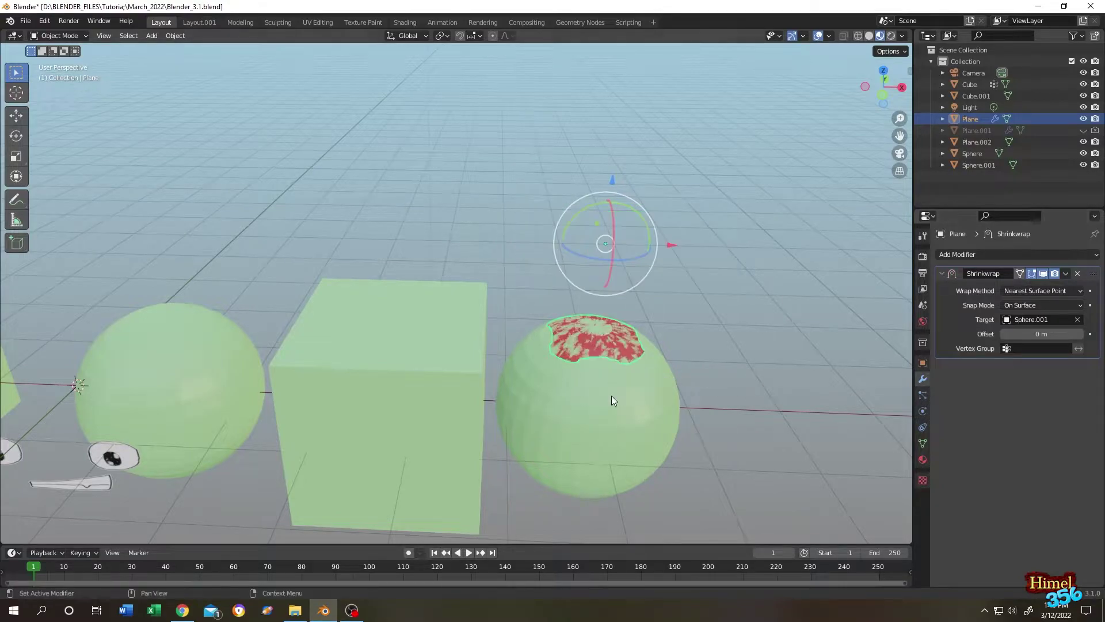
Set the Shrinkwrap offset to 0.001 m
scroll(717, 362, "up", 3)
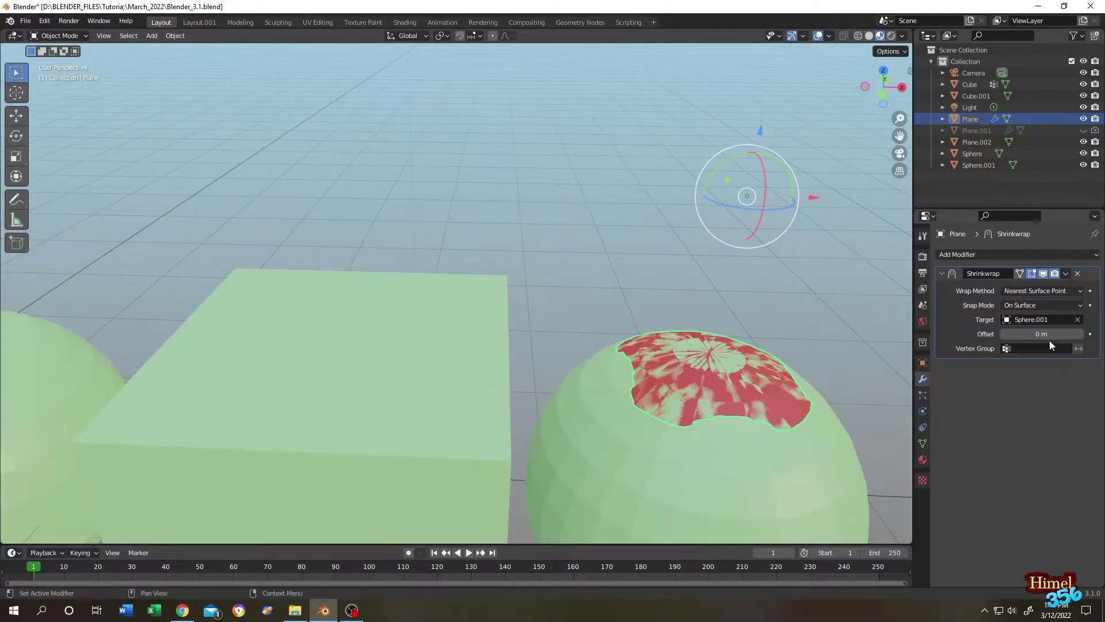
left_click(1033, 336)
type("0.001")
key("Return")
middle_click_drag(835, 310, 386, 336)
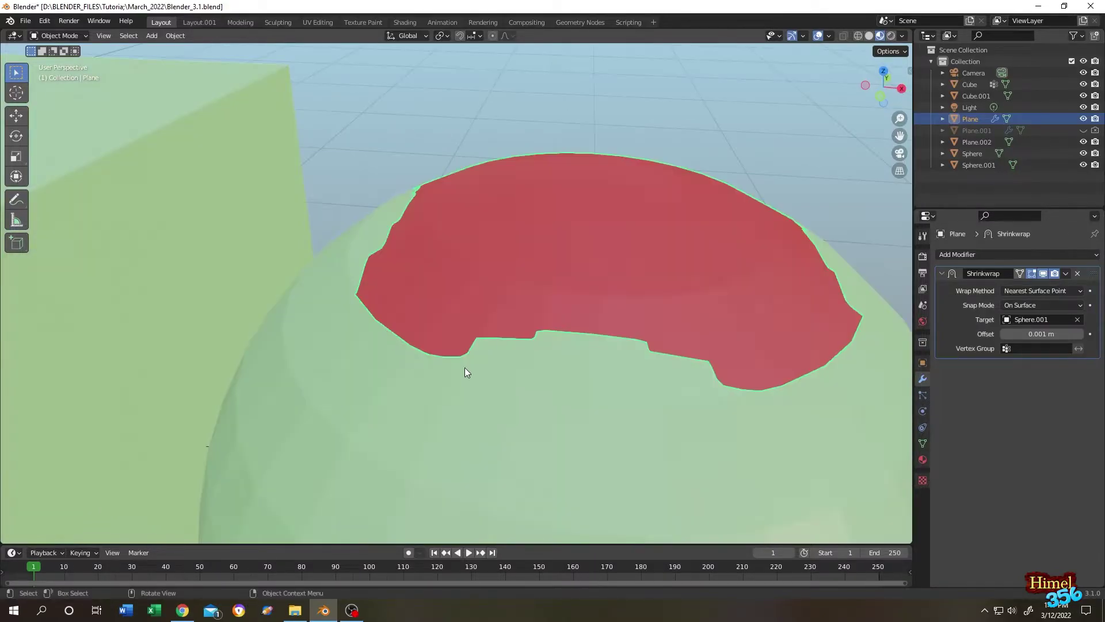
scroll(785, 309, "down", 3, "ctrl")
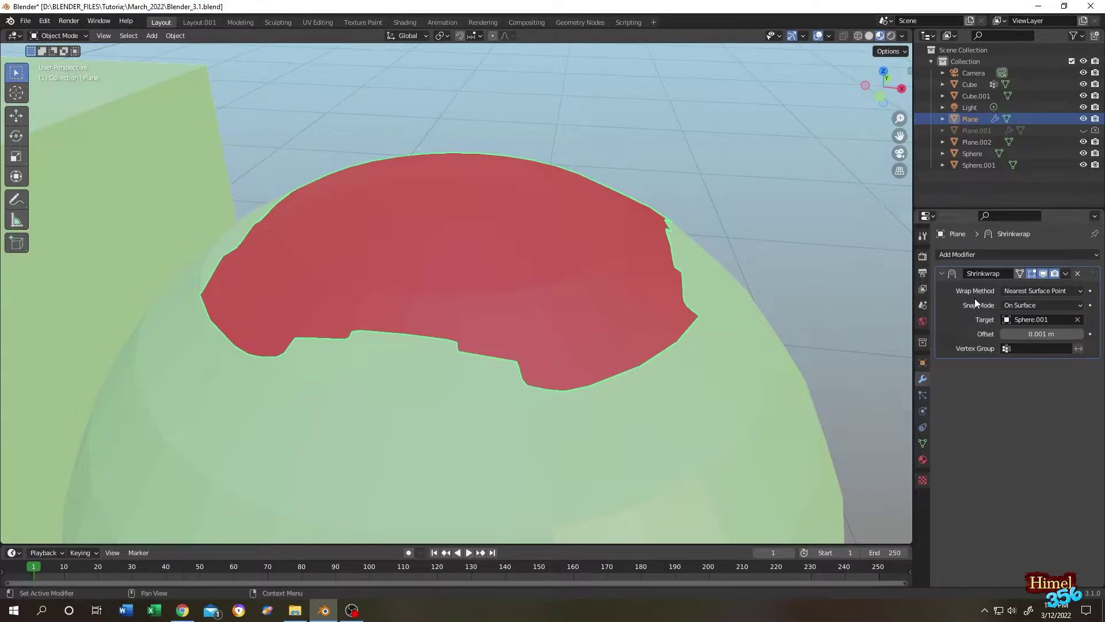
left_click(1011, 292)
left_click(1015, 304)
left_click(858, 36)
scroll(175, 309, "up", 3)
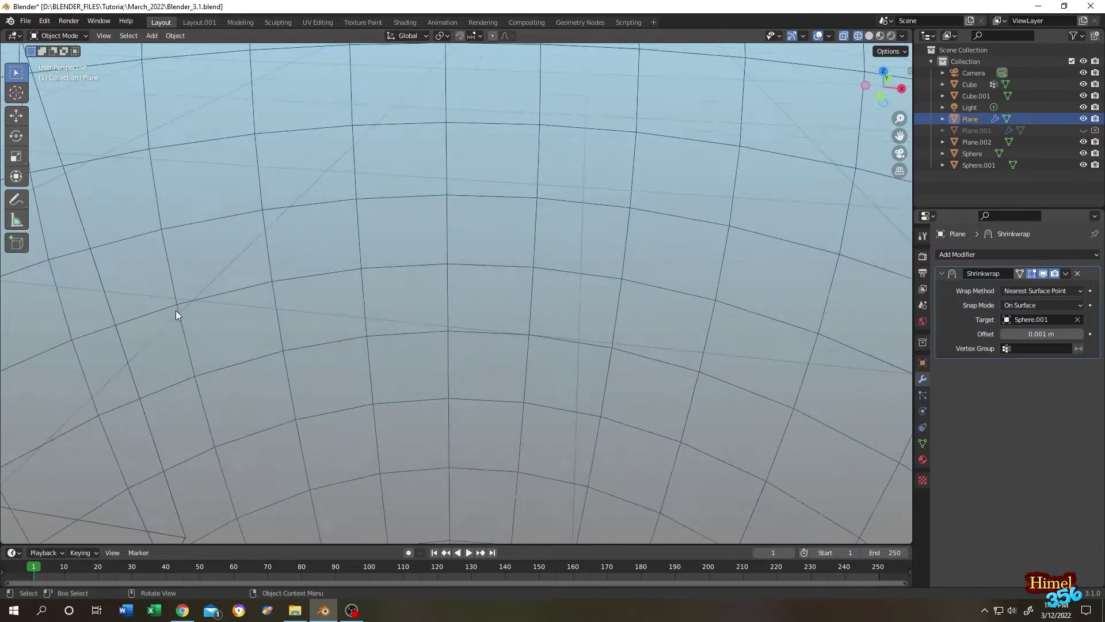
scroll(463, 318, "down", 2)
scroll(463, 318, "up", 2)
scroll(464, 317, "down", 3)
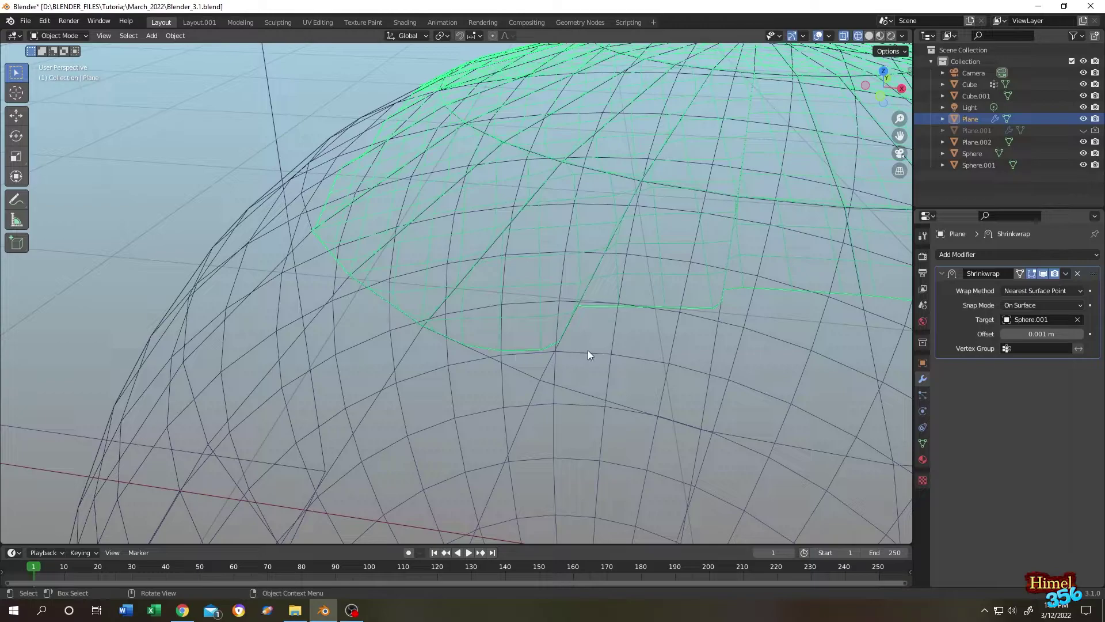
scroll(588, 350, "down", 3)
key("z")
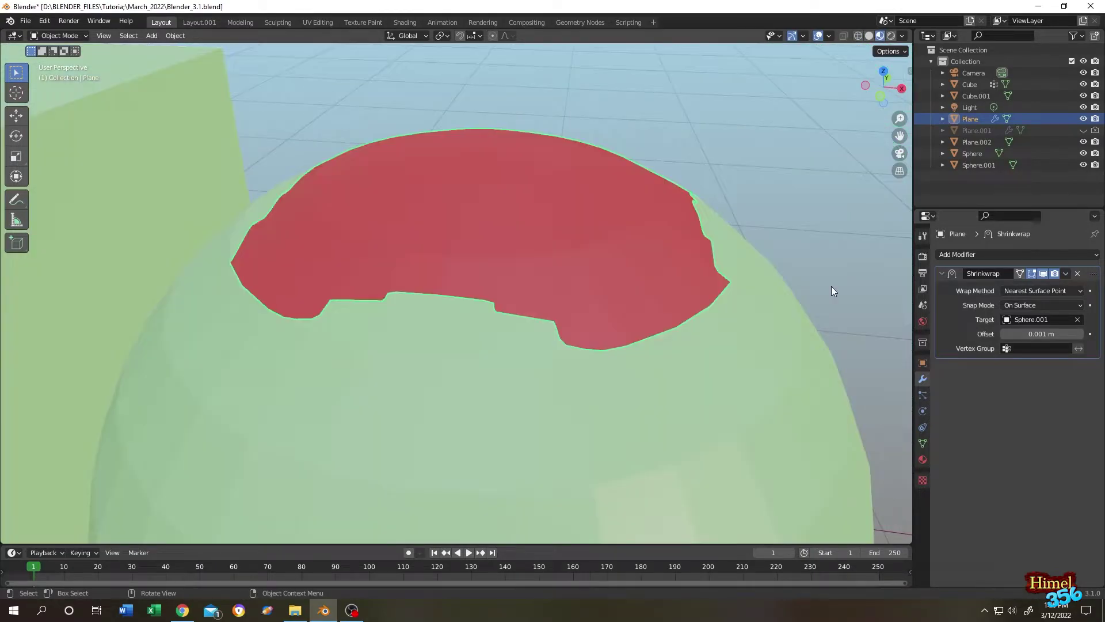
left_click(1014, 292)
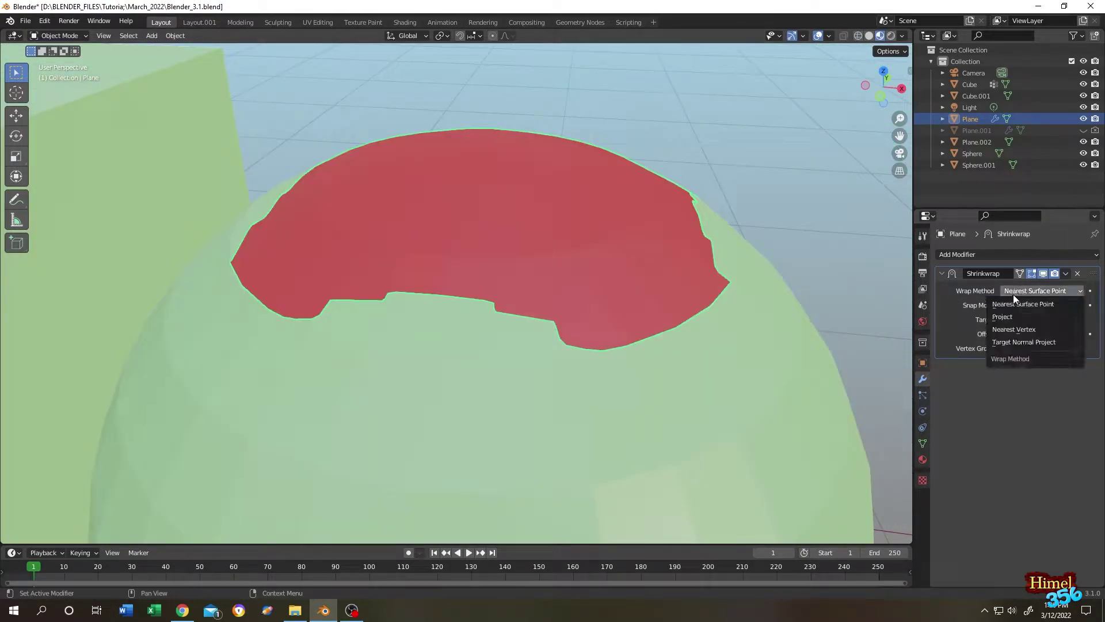
left_click(1019, 330)
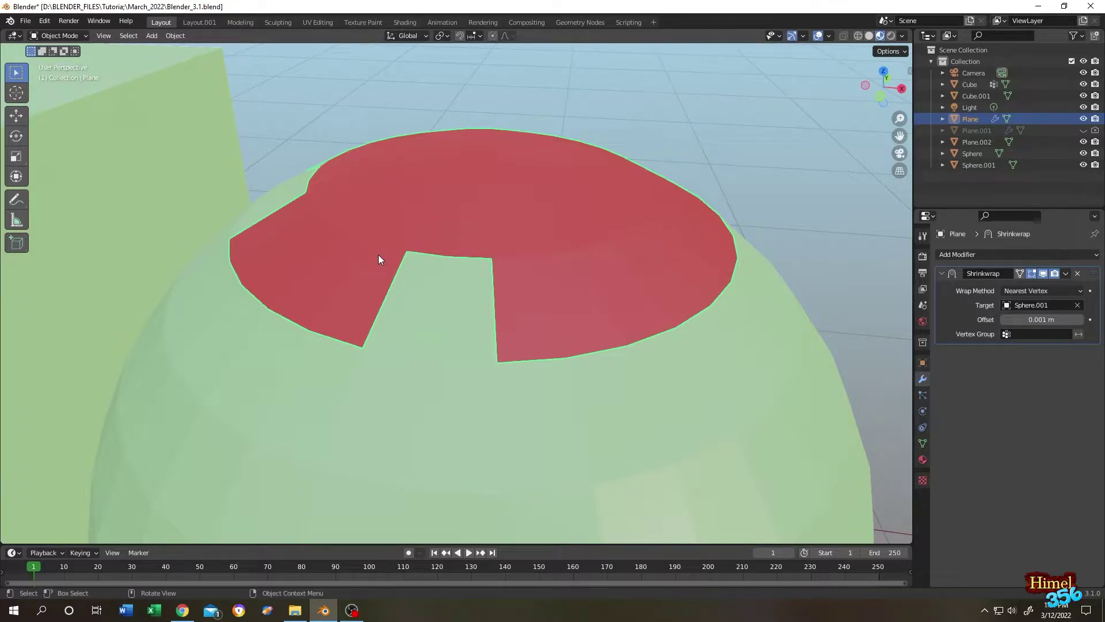
left_click(857, 36)
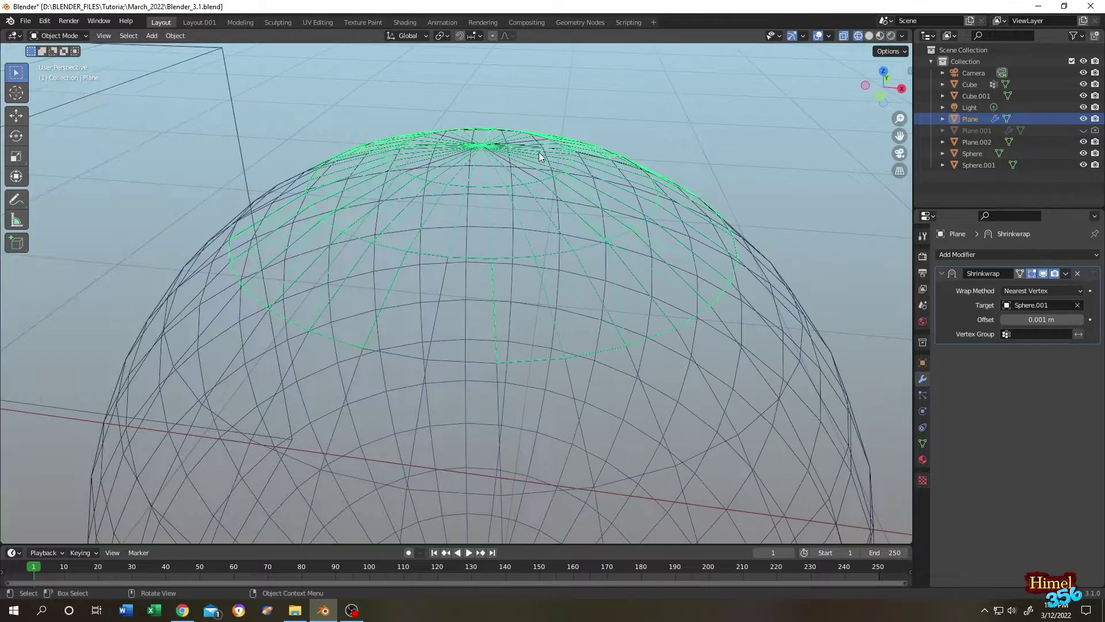
scroll(480, 291, "up", 6)
middle_click_drag(480, 291, 434, 281)
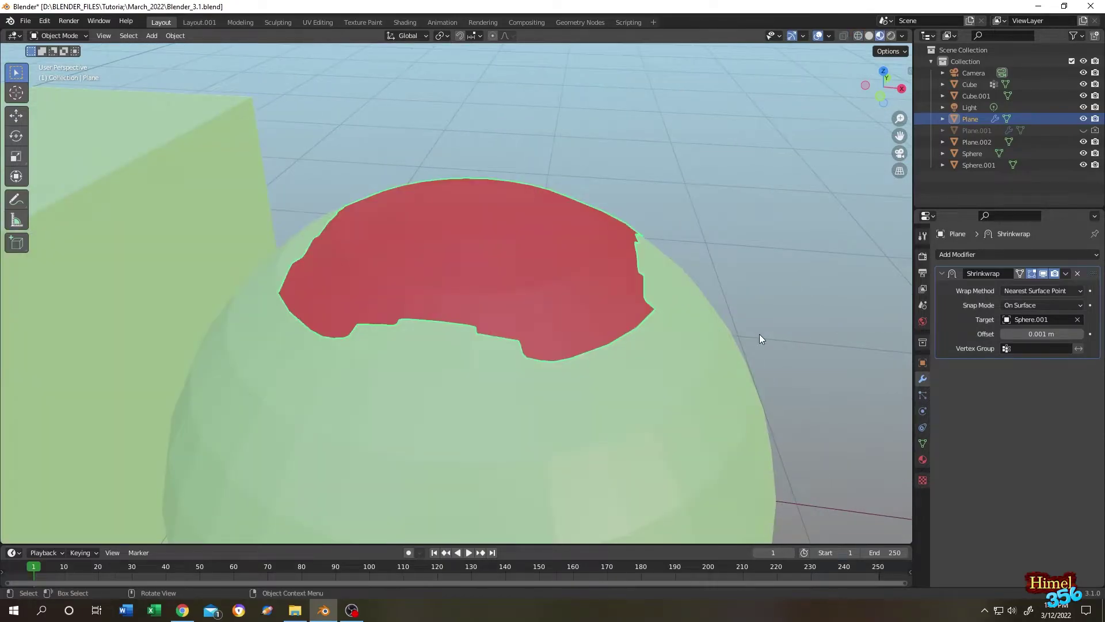
Change the Shrinkwrap wrap method to Target Normal Project and inspect the red patch on Sphere.001
left_click(1020, 292)
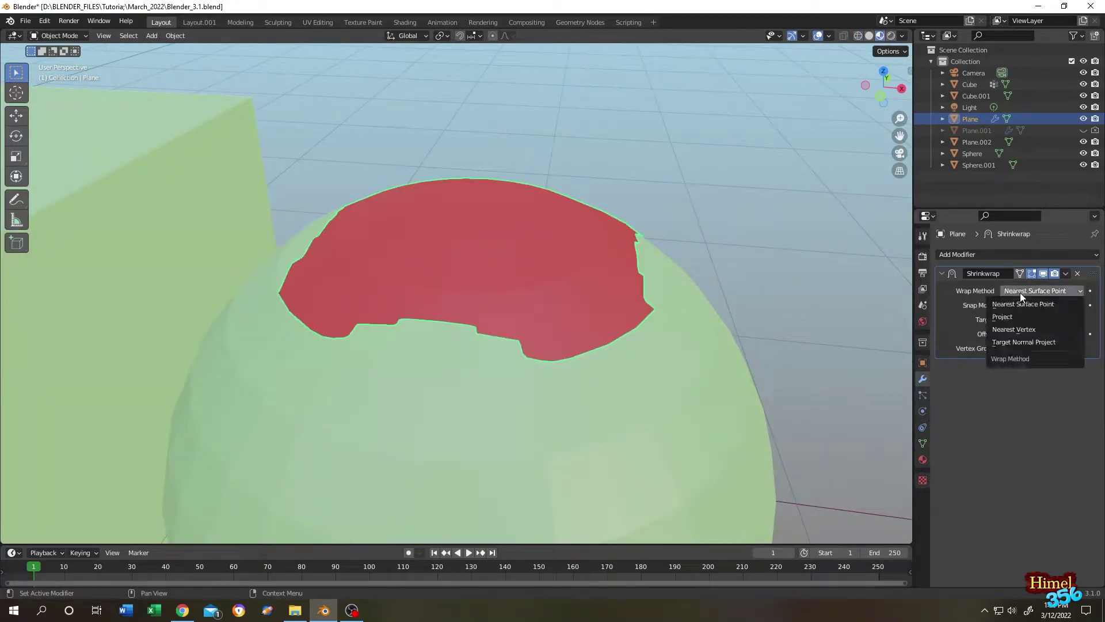
left_click(1020, 343)
left_click(786, 234)
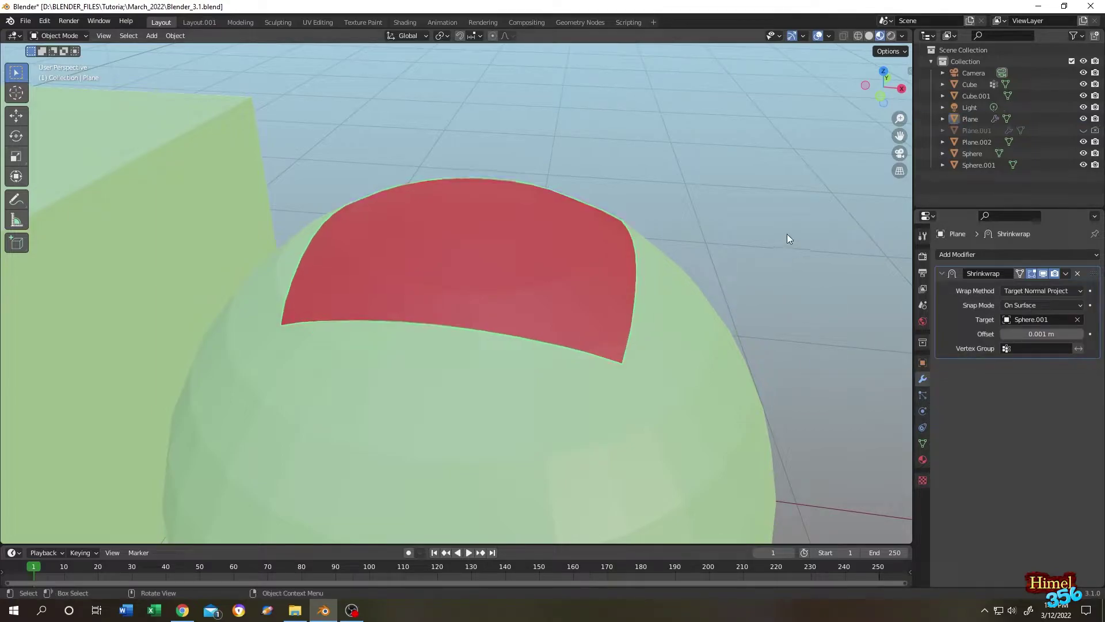
middle_click_drag(787, 234, 671, 292)
scroll(671, 292, "down", 3)
key("ctrl+z")
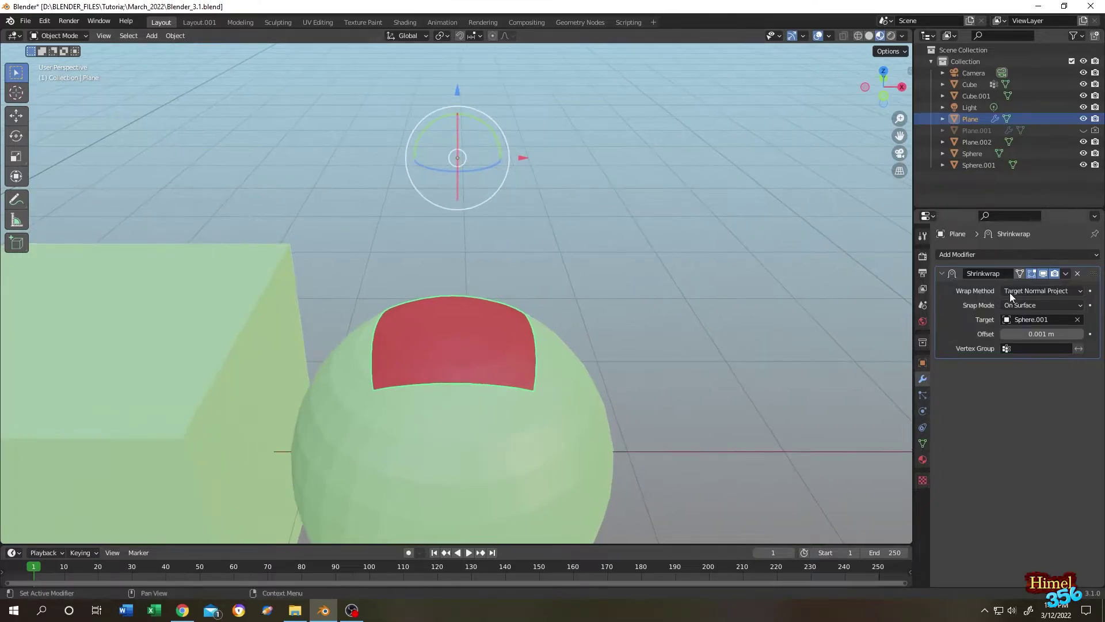
Set the wrap method to Project and lower the plane 0.73878 m along Z onto the sphere
left_click(1010, 291)
left_click(1022, 316)
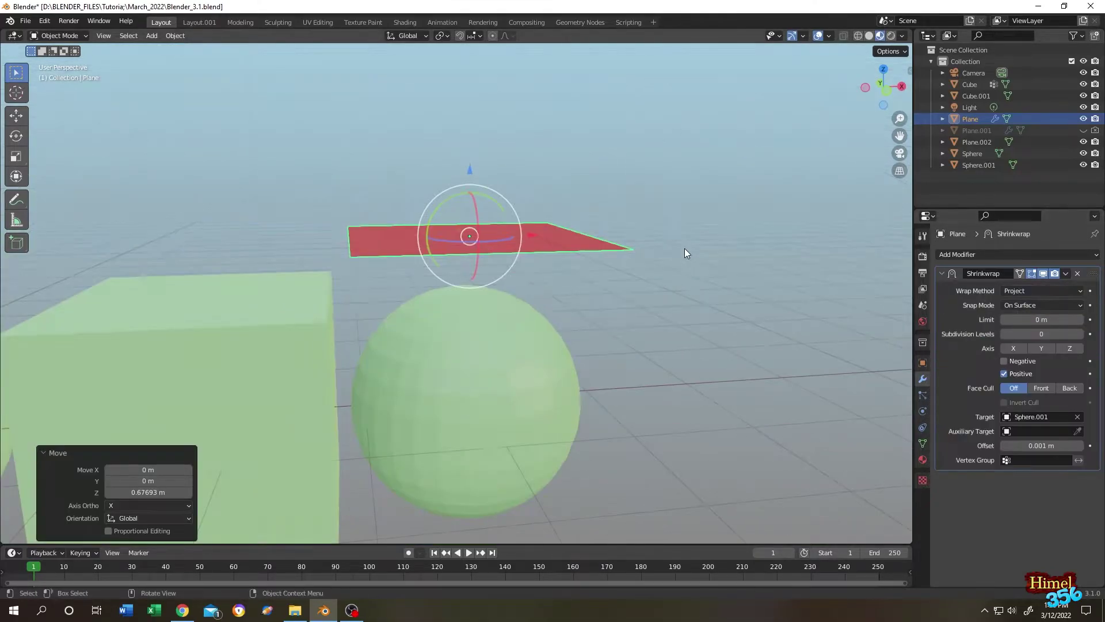
middle_click_drag(685, 254, 612, 278)
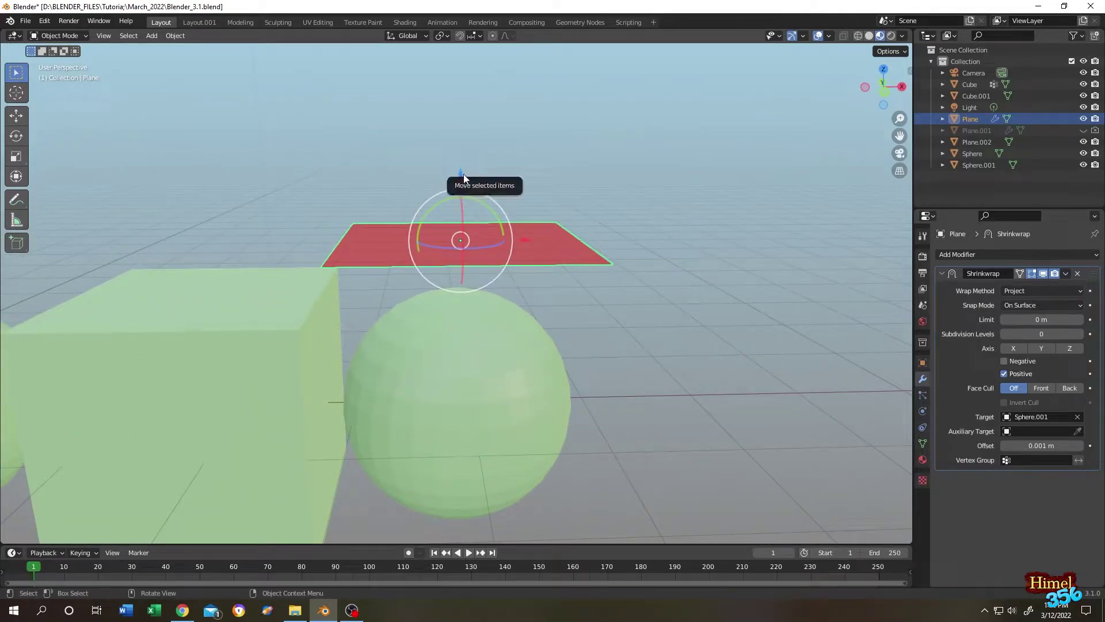
left_click_drag(464, 173, 455, 261)
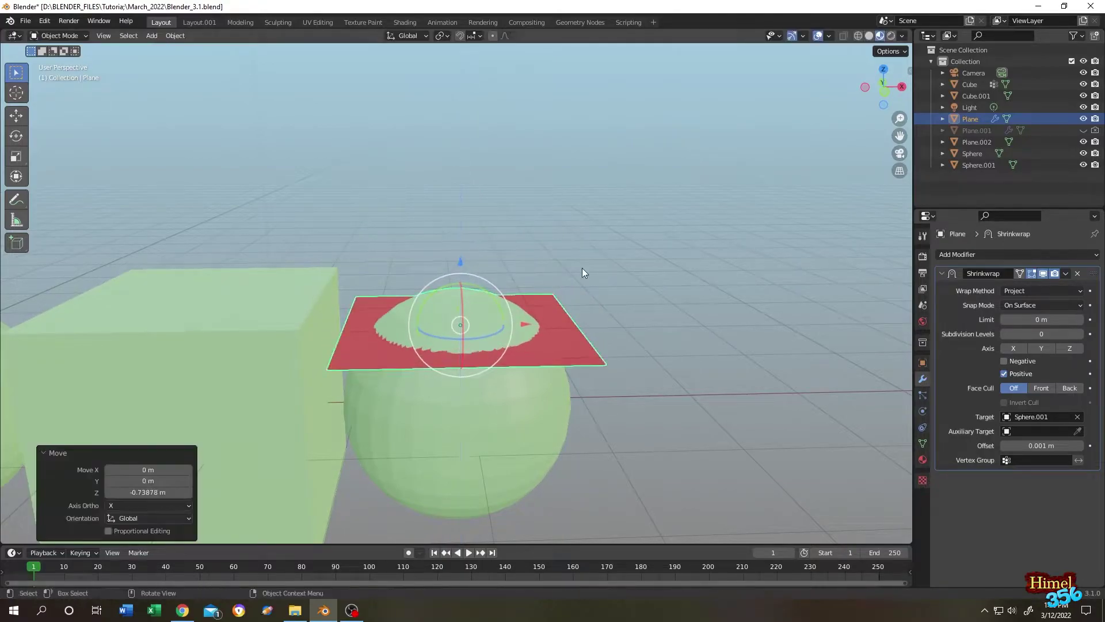
Check the projected plane in wireframe from a low side angle, then return to solid shading
left_click(858, 36)
scroll(629, 301, "up", 2)
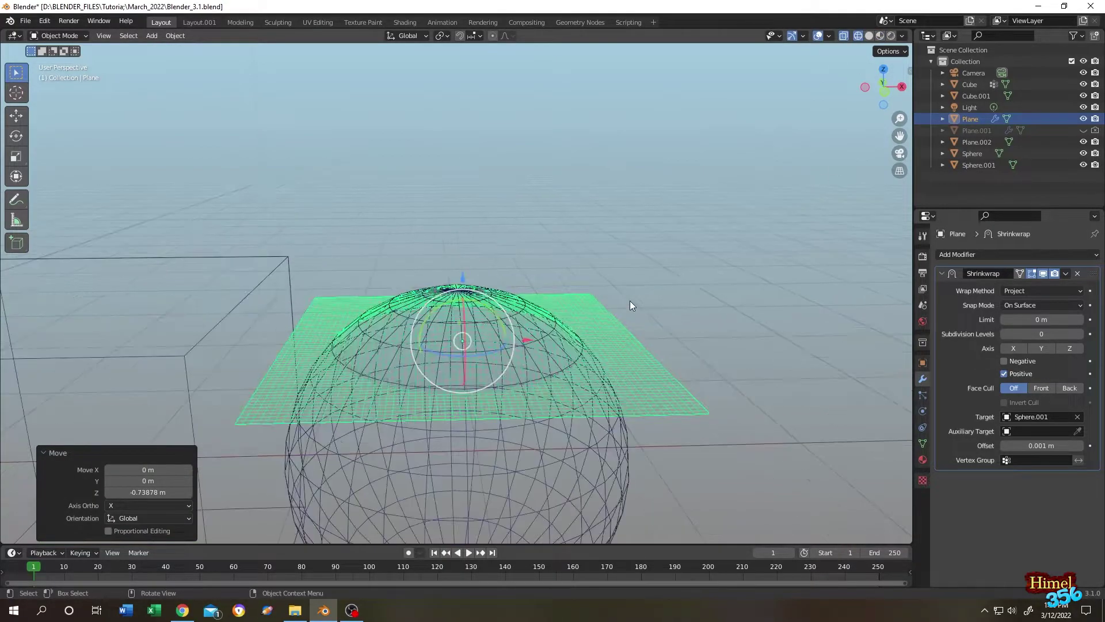
mouse_move(544, 279)
middle_mouse_down()
mouse_move(536, 247)
mouse_move(524, 272)
mouse_move(633, 287)
mouse_move(433, 279)
middle_mouse_up()
key("shift+z")
left_click(662, 293)
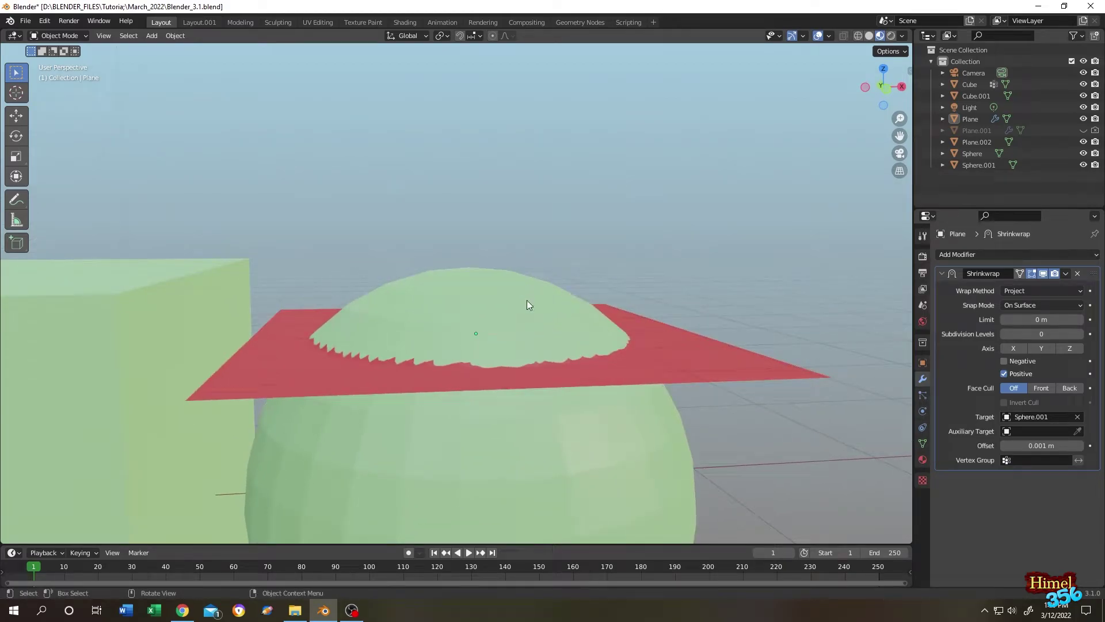
Set the Shrinkwrap offset to 0, then clear the offset field again
left_click(1044, 446)
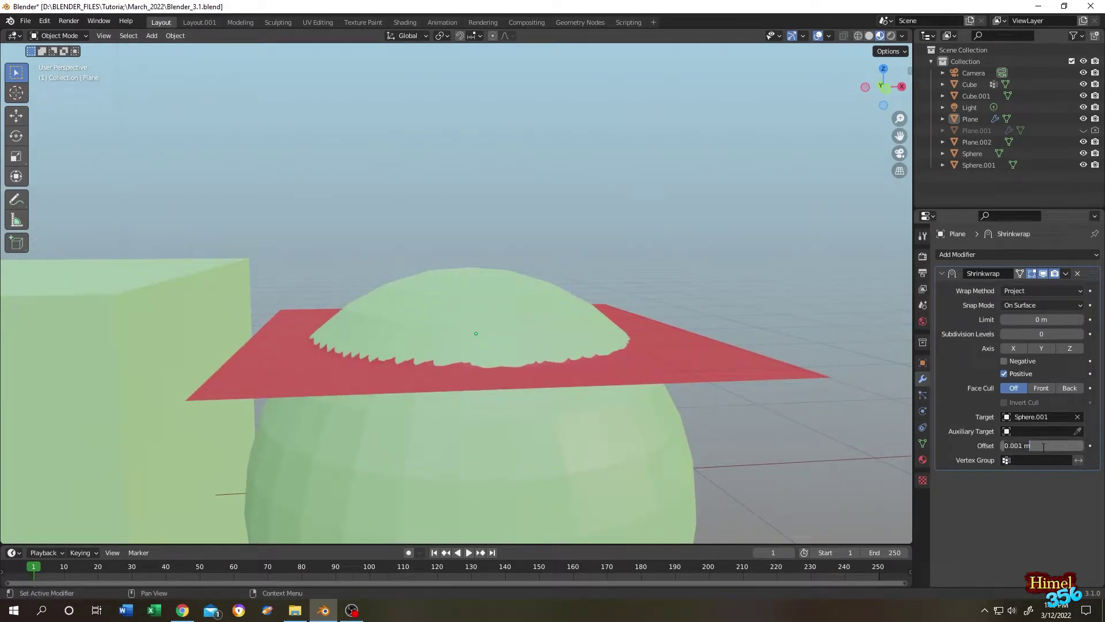
type("0")
key("Return")
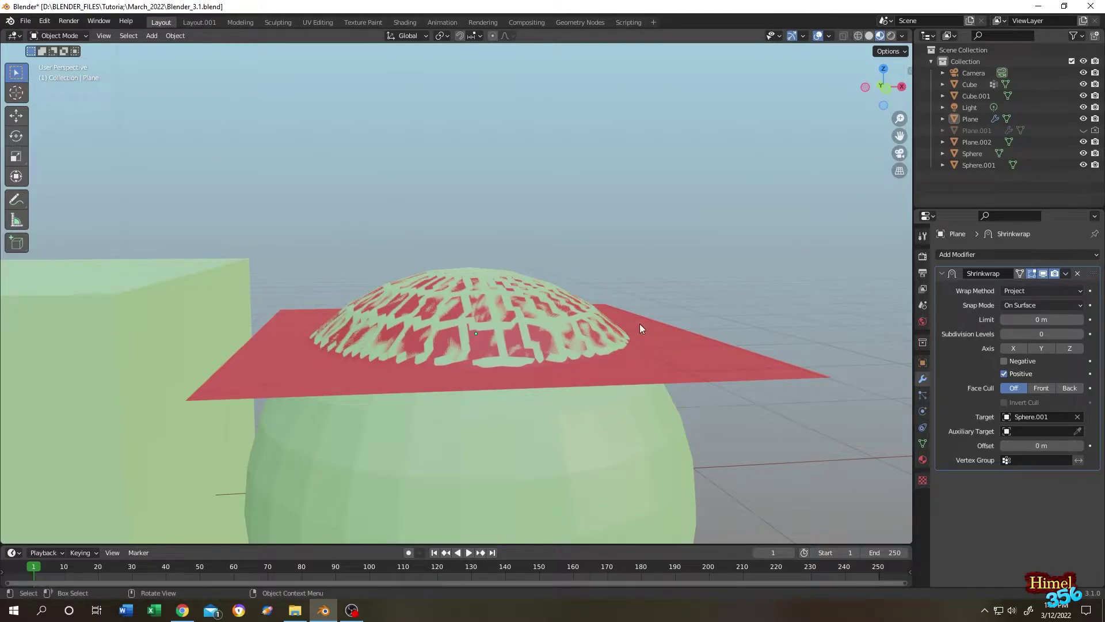
left_click(1053, 445)
key("BackSpace")
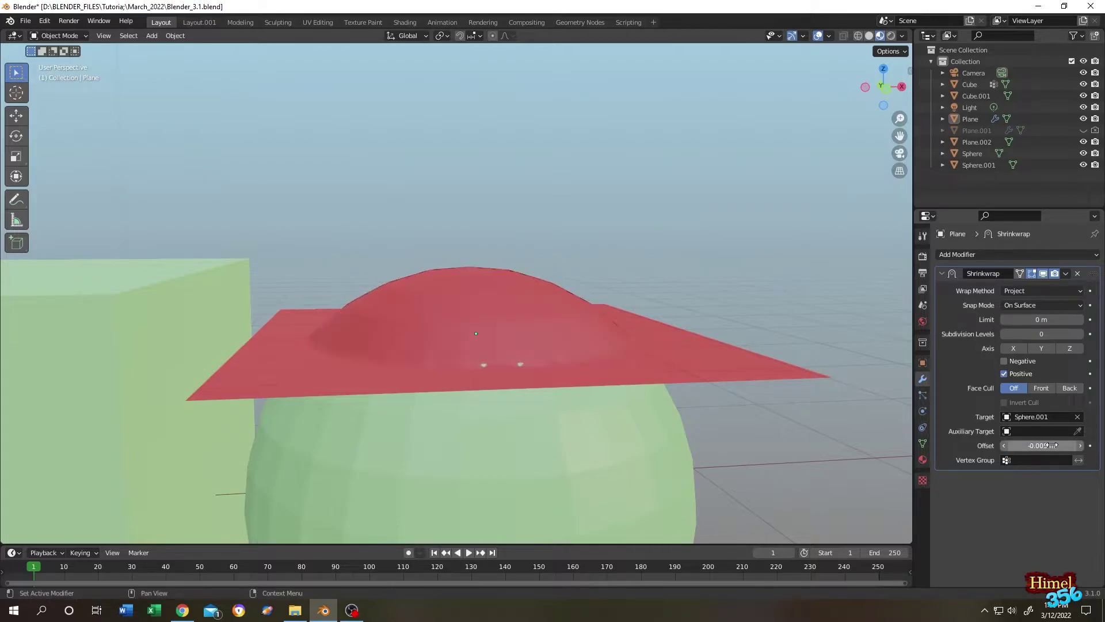
Lower the red plane along Z so it drapes over Sphere.001's dome, and inspect the result
left_click(477, 272)
key("g")
key("z")
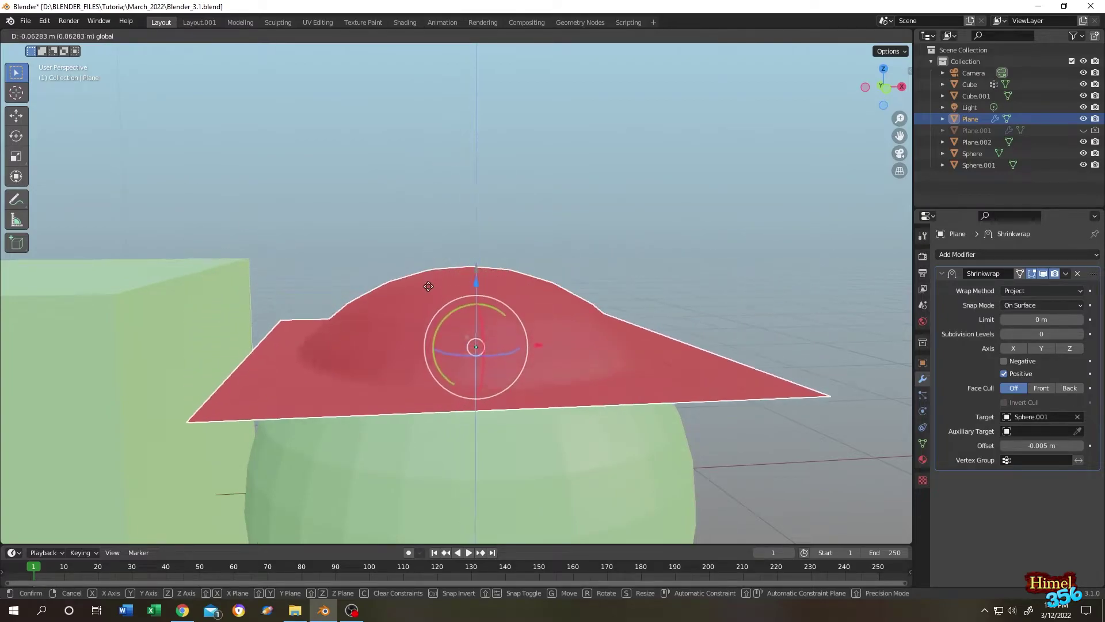
left_click(437, 196)
key("g")
key("z")
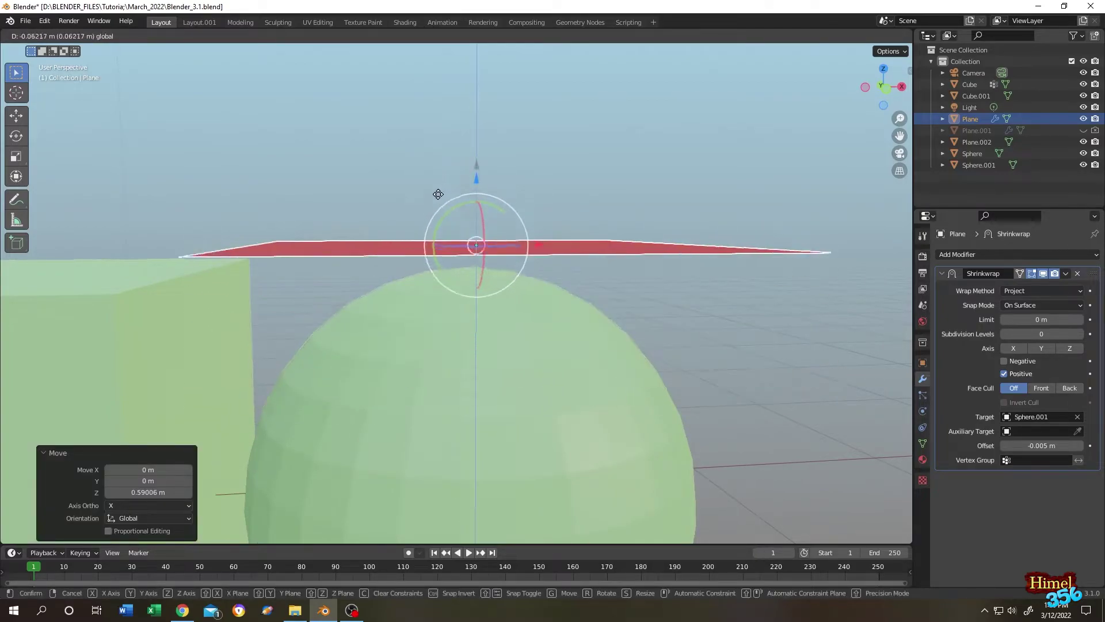
left_click(582, 282)
scroll(582, 282, "down", 2)
left_click(582, 282)
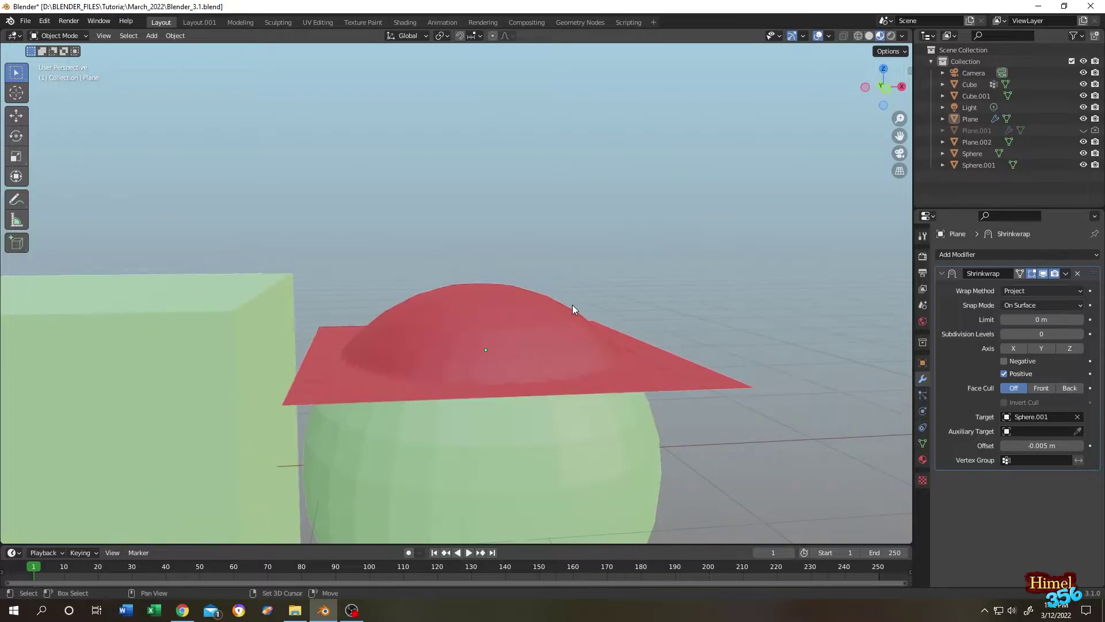
middle_click_drag(572, 305, 564, 195)
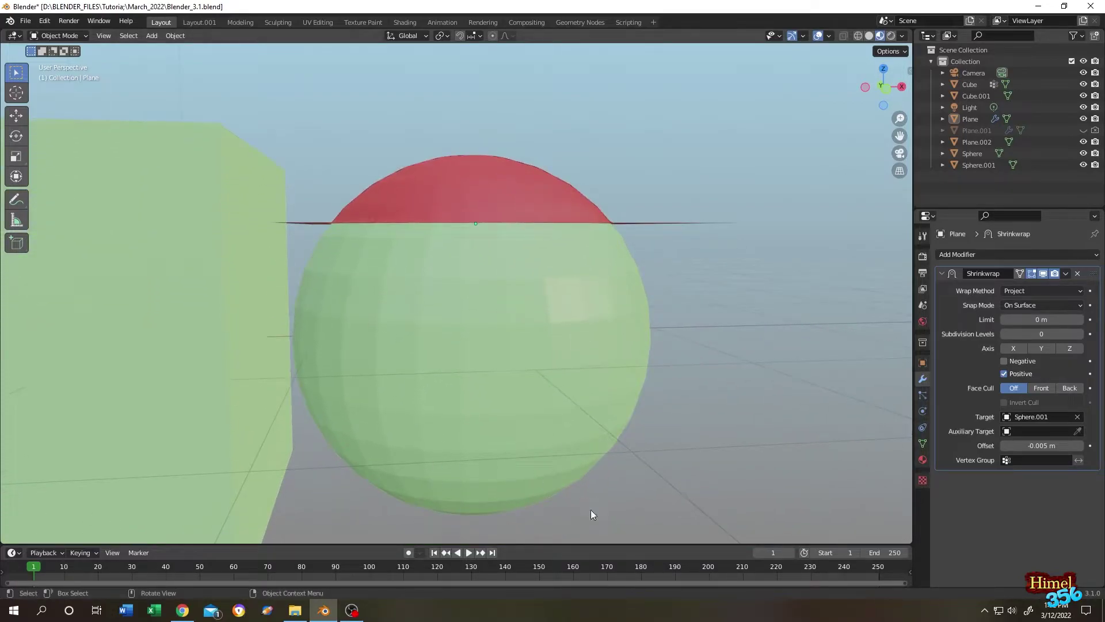
middle_click_drag(590, 509, 631, 358)
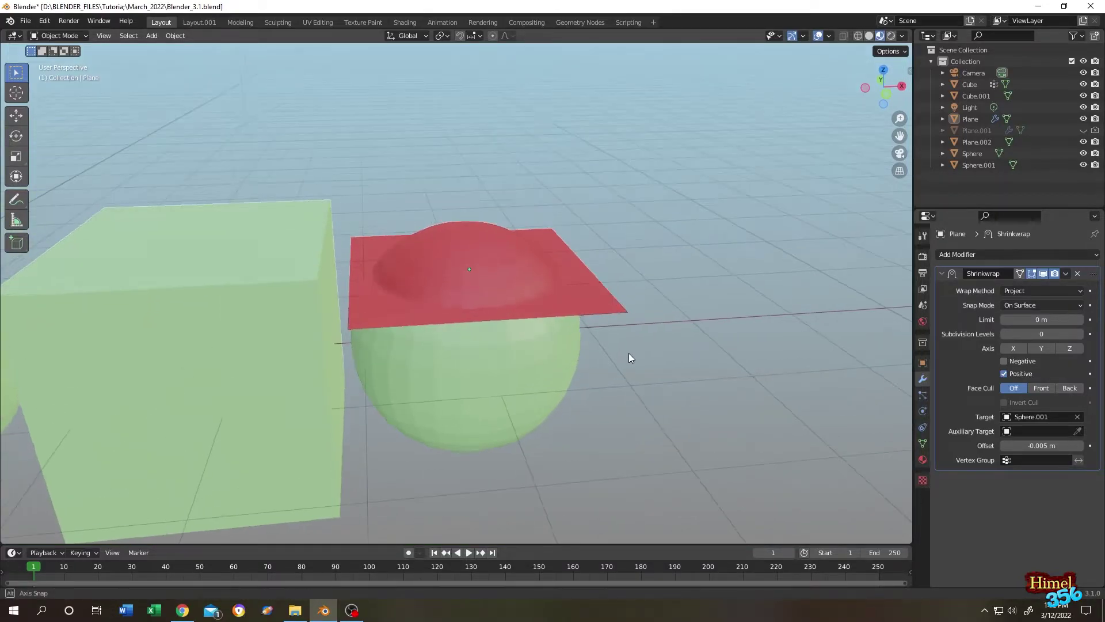
left_click(491, 254)
left_click(1003, 374)
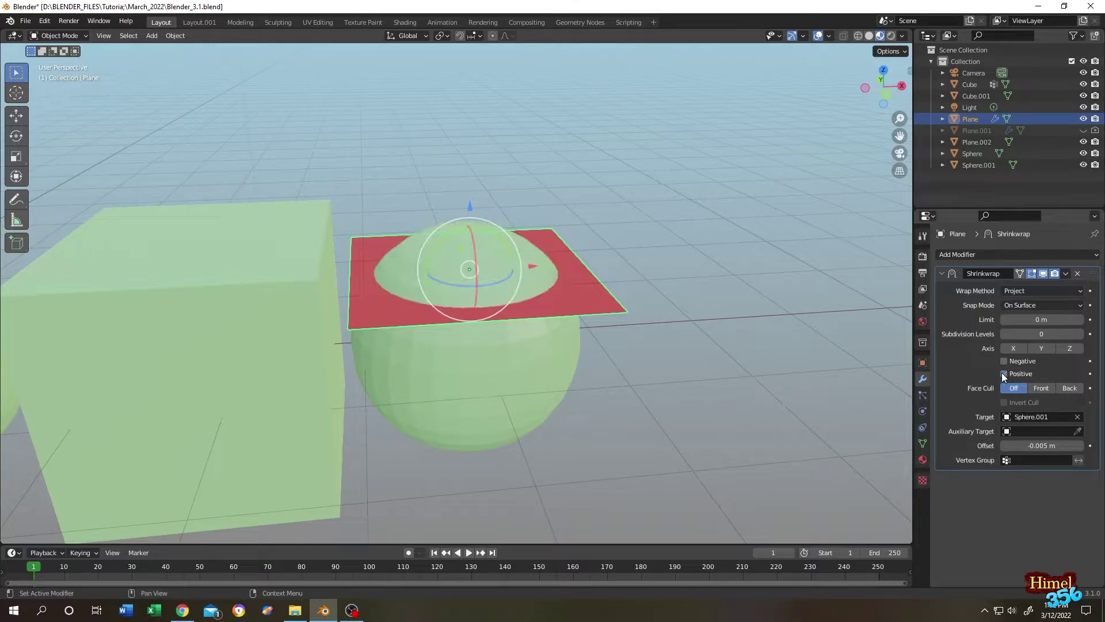
left_click(1004, 360)
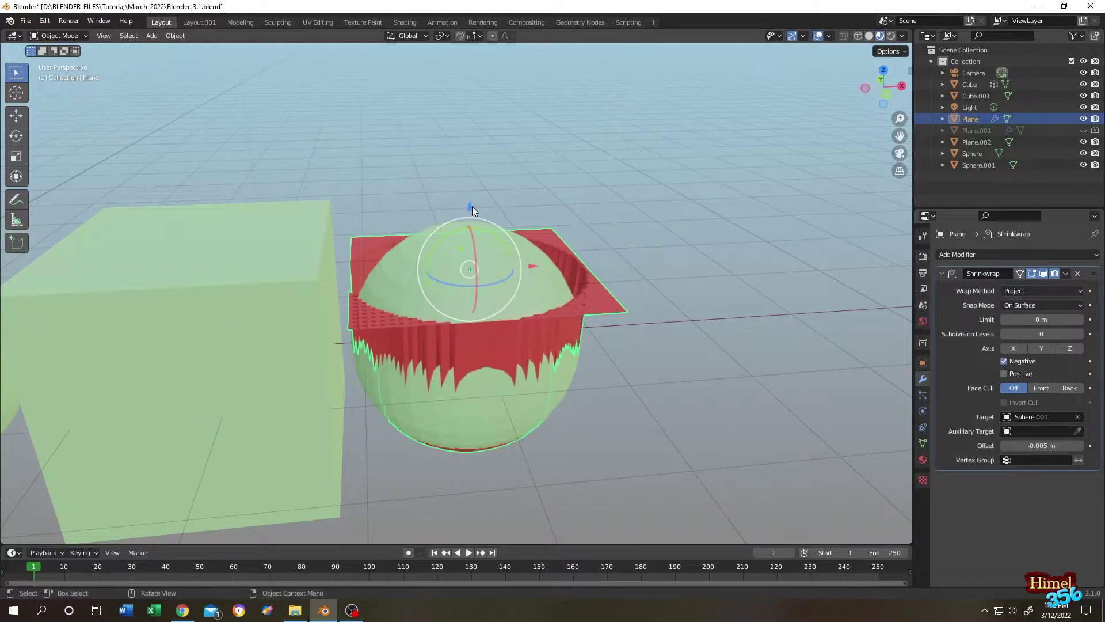
left_click_drag(470, 207, 478, 409)
middle_click_drag(633, 368, 523, 365)
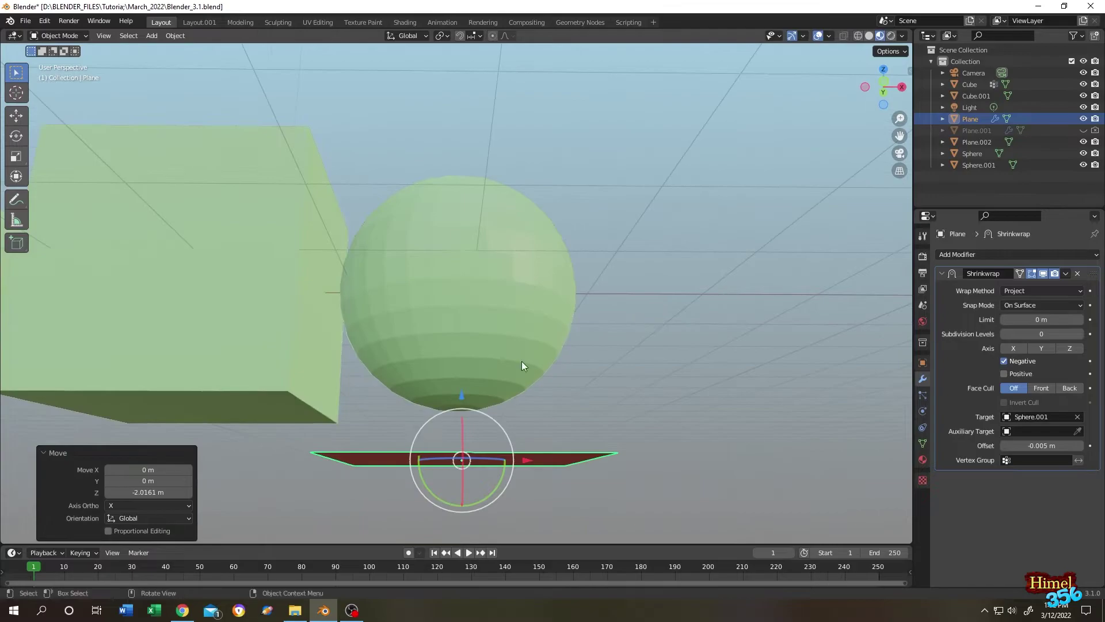
key("g")
key("z")
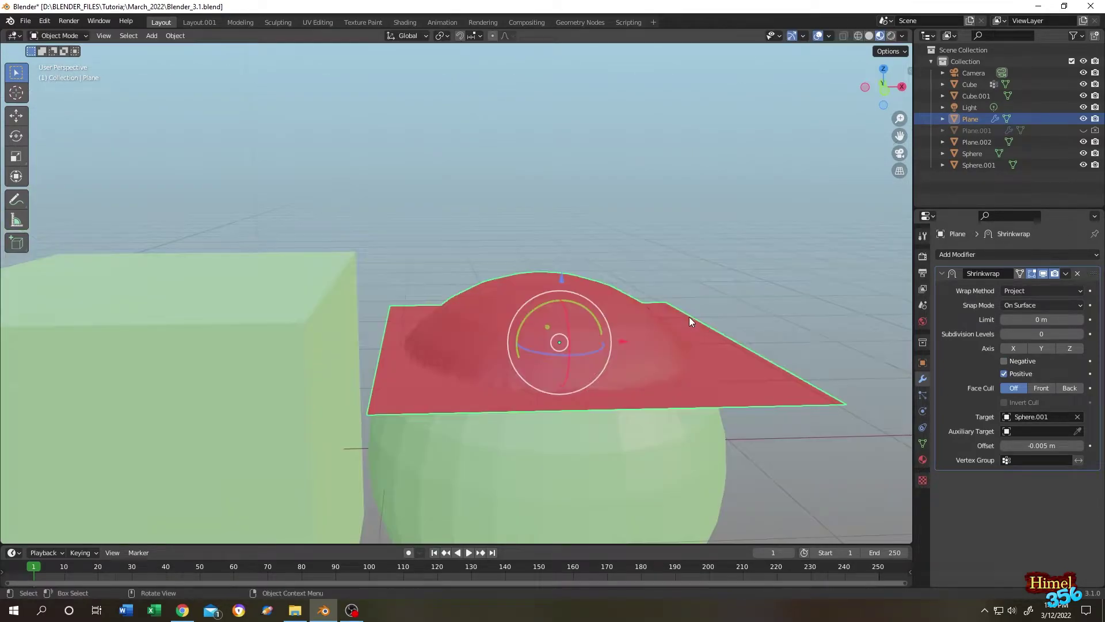
scroll(692, 317, "down", 3)
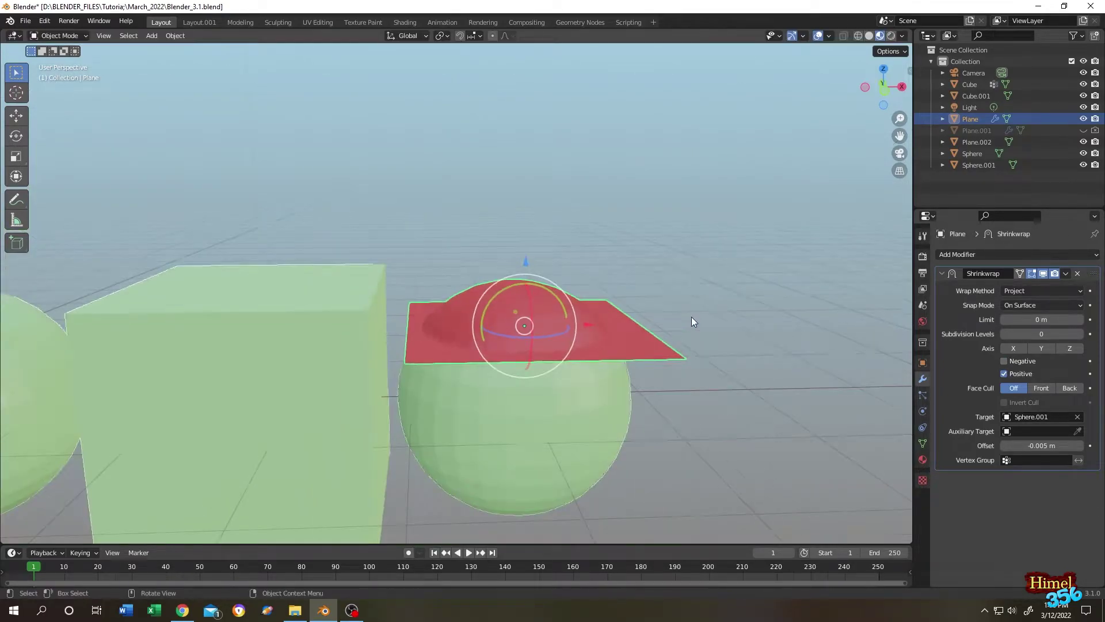
scroll(658, 319, "up", 2)
Duplicate the sphere 2.146 m along X to create Sphere.002 beside the original
left_click(540, 417)
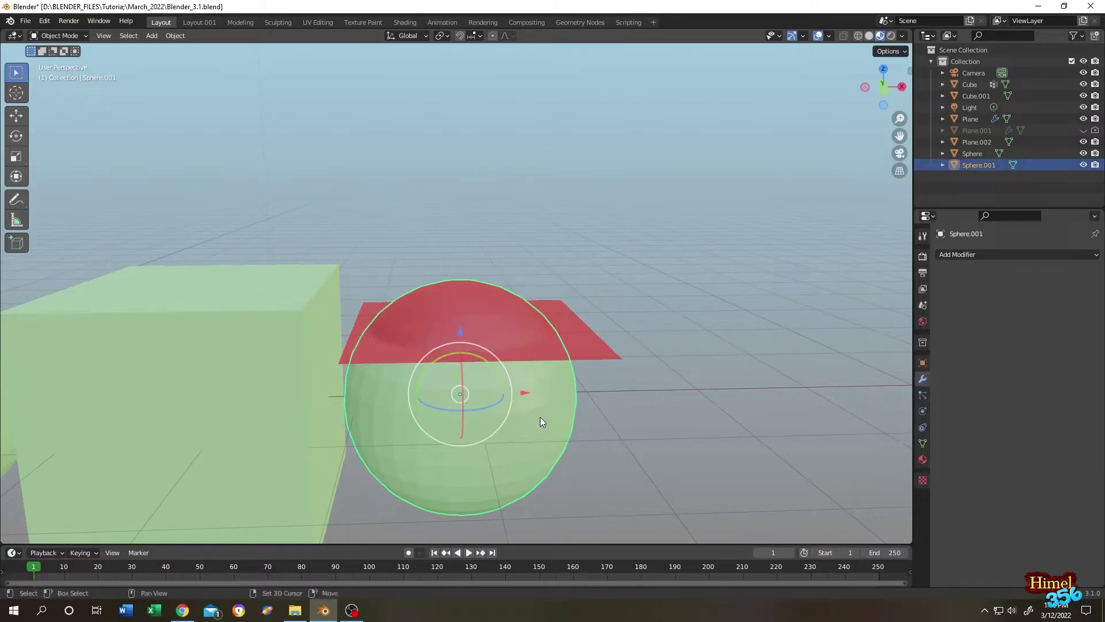
key("shift+d")
key("x")
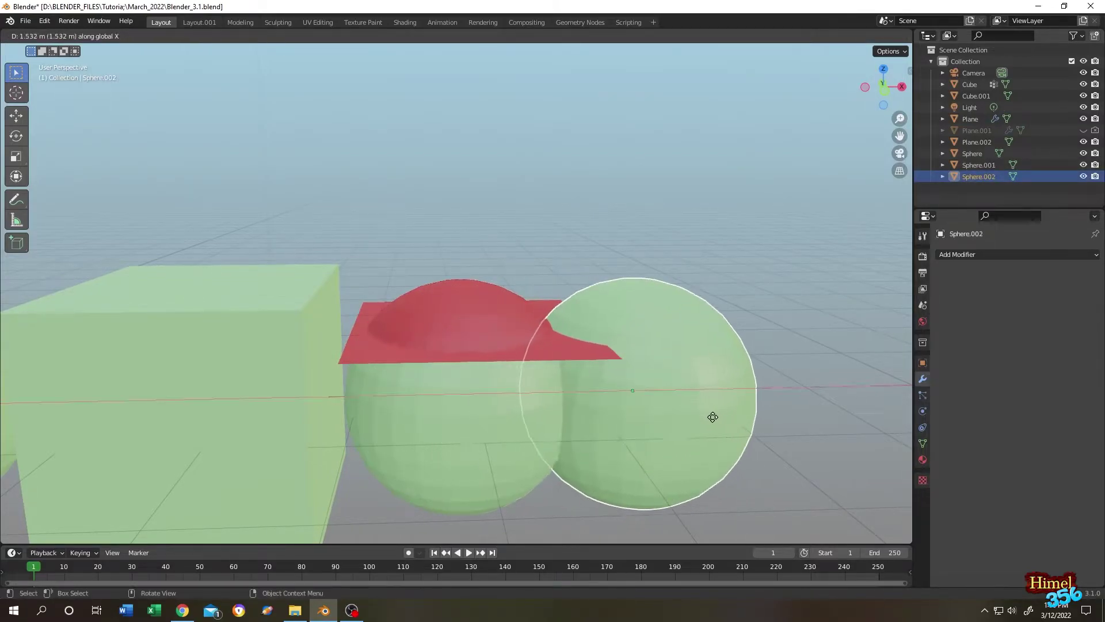
left_click(793, 415)
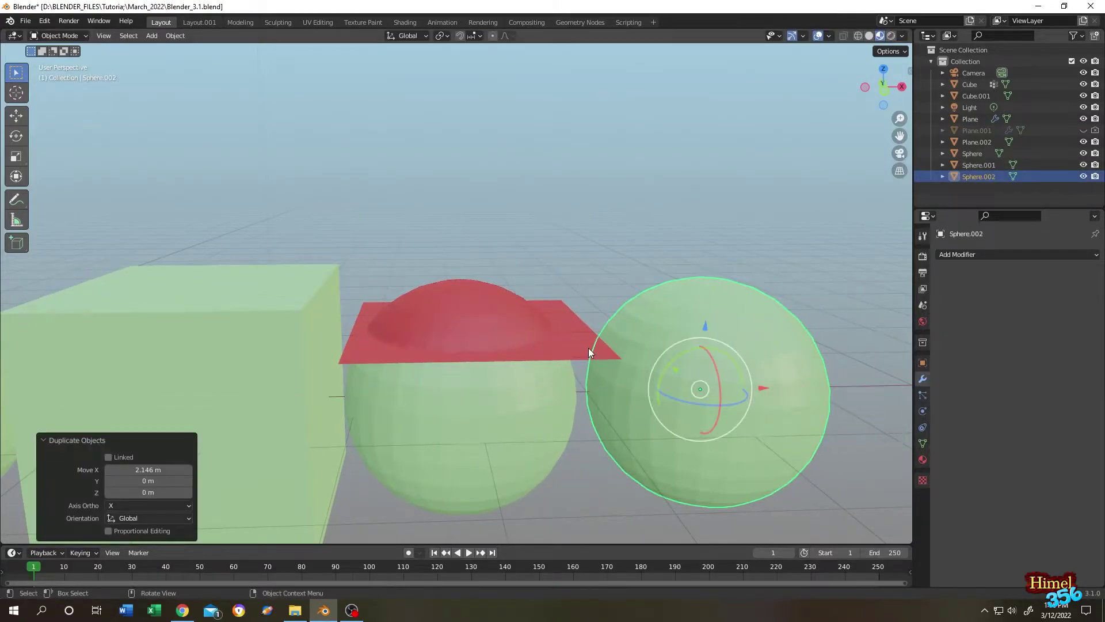
Set Sphere.002 as the plane's Shrinkwrap Auxiliary Target and start moving the plane
left_click(558, 326)
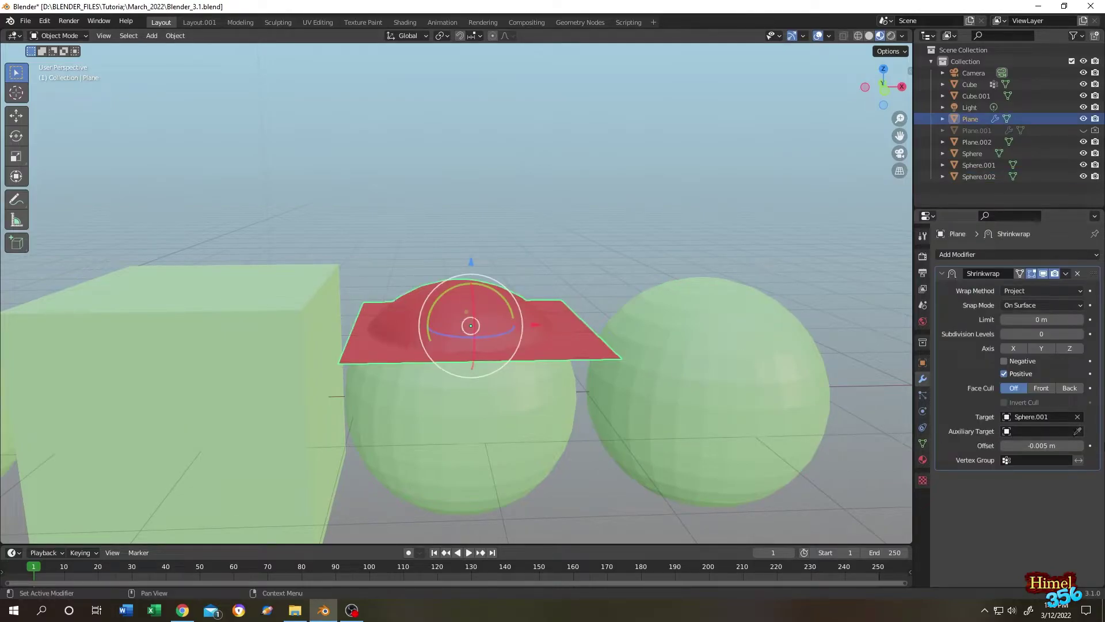
left_click(1077, 431)
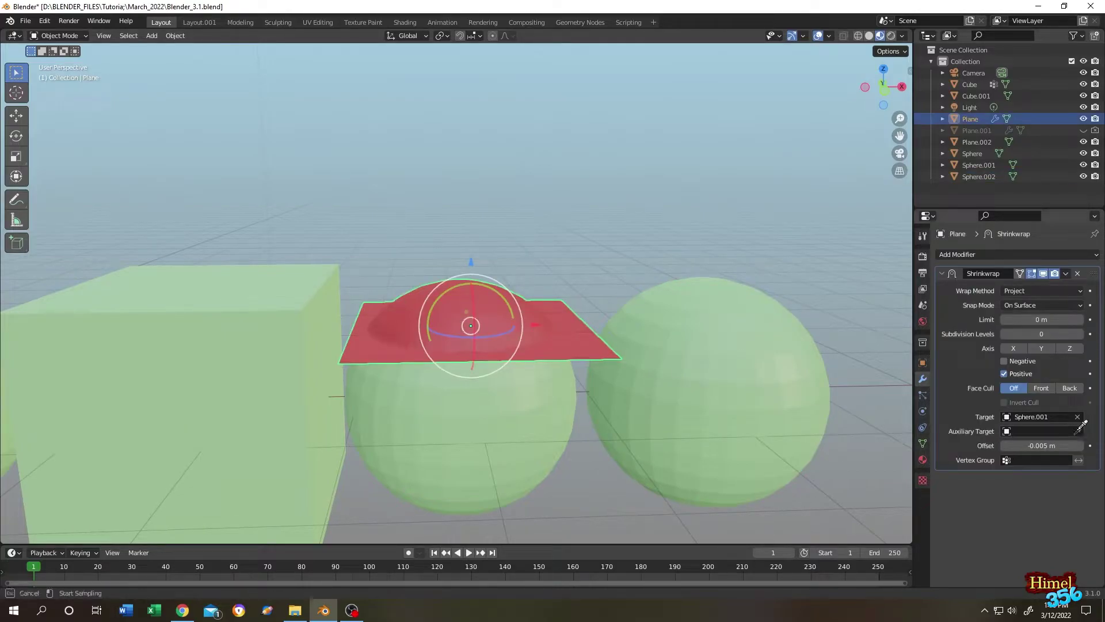
left_click(709, 353)
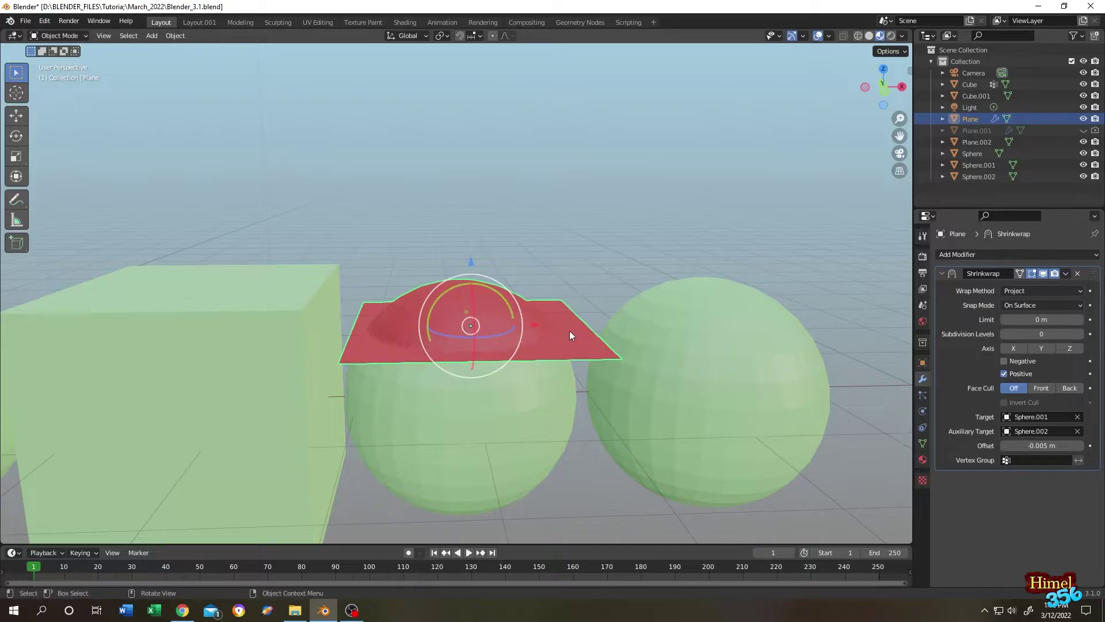
scroll(558, 334, "up", 2)
key("g")
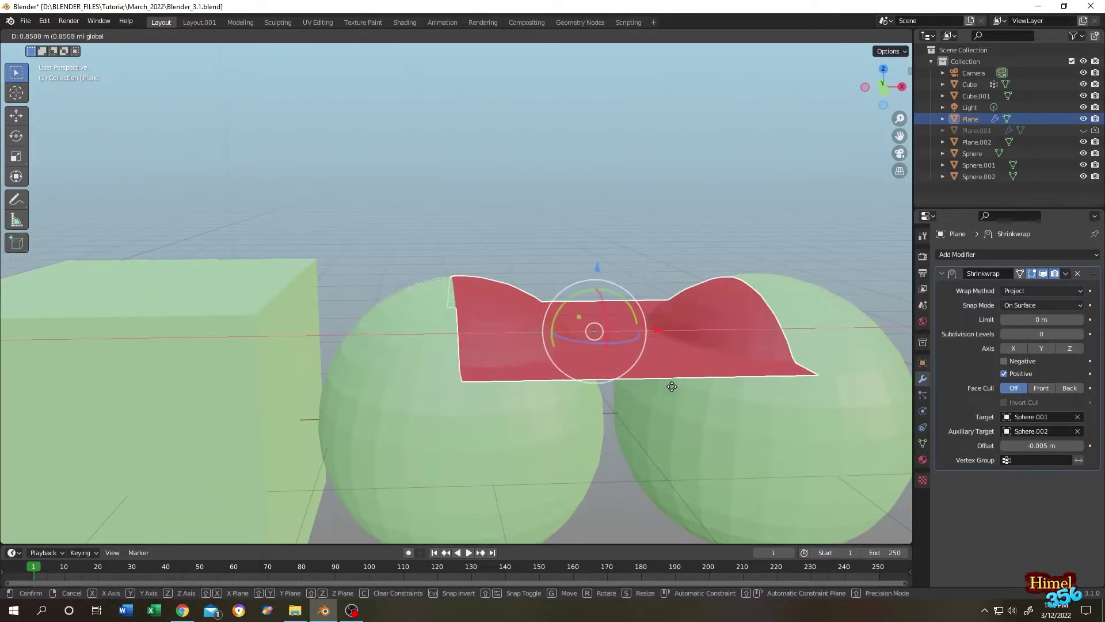
Set the plane in place and orbit back to a front view of it
left_click(689, 273)
scroll(692, 281, "down", 1)
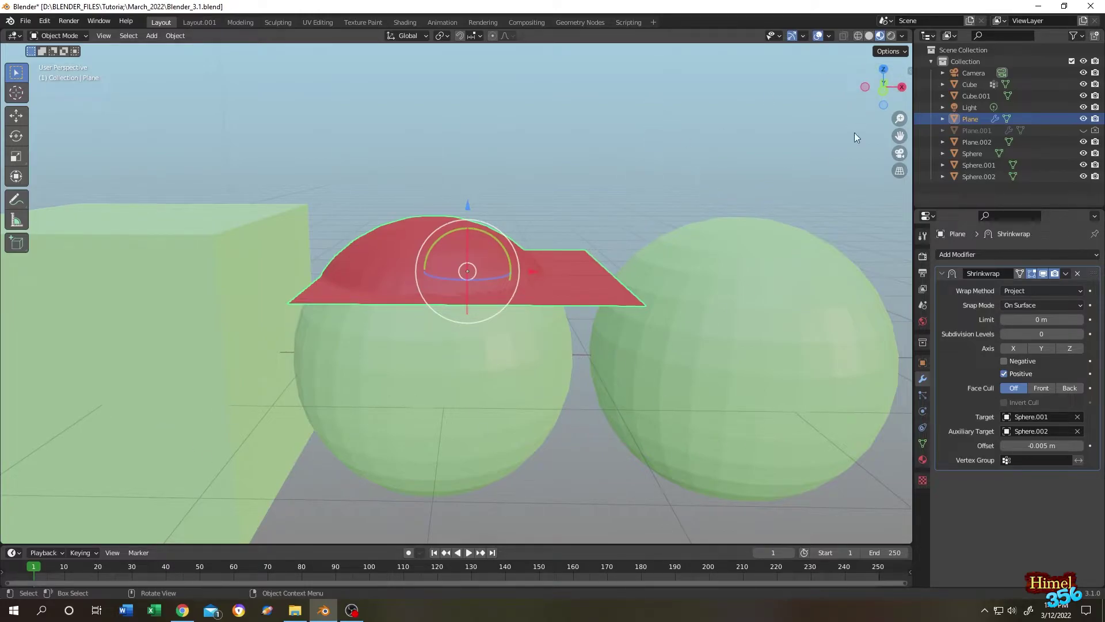
middle_click_drag(718, 126, 253, 339)
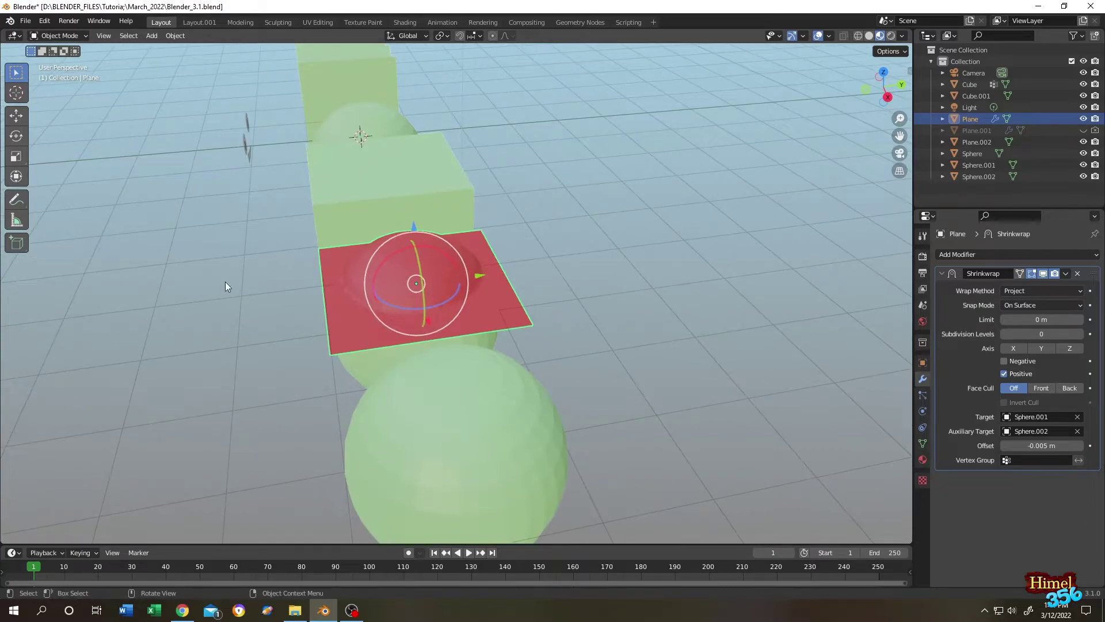
middle_click_drag(226, 282, 322, 230)
scroll(604, 192, "up", 3)
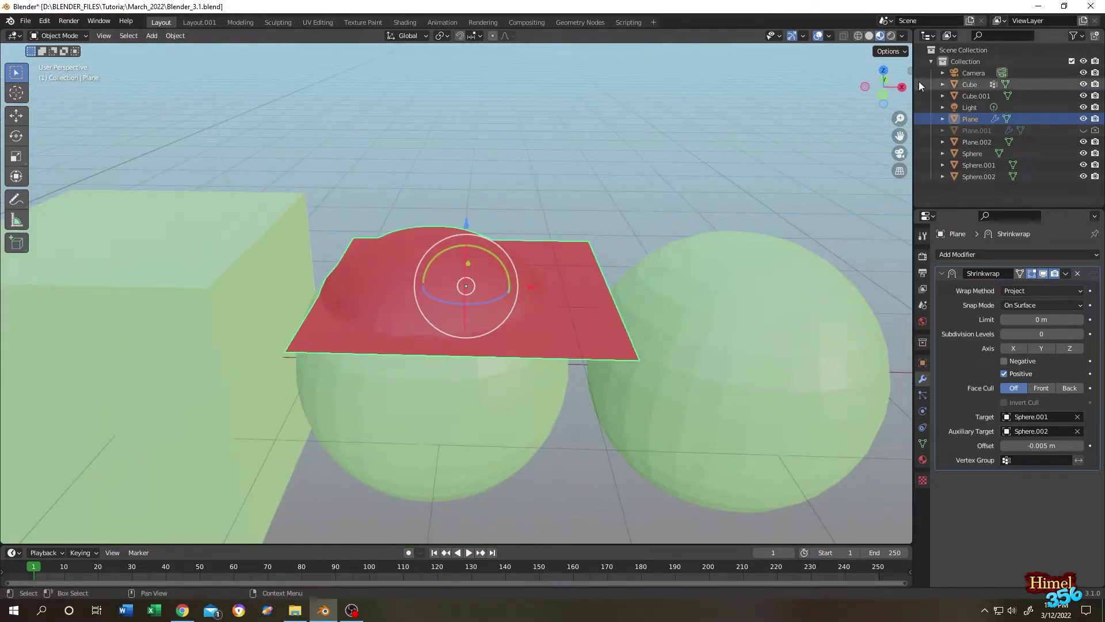
Enable Shrinkwrap Axis X and slide the plane 2.48 m along X around the second sphere
left_click(1013, 350)
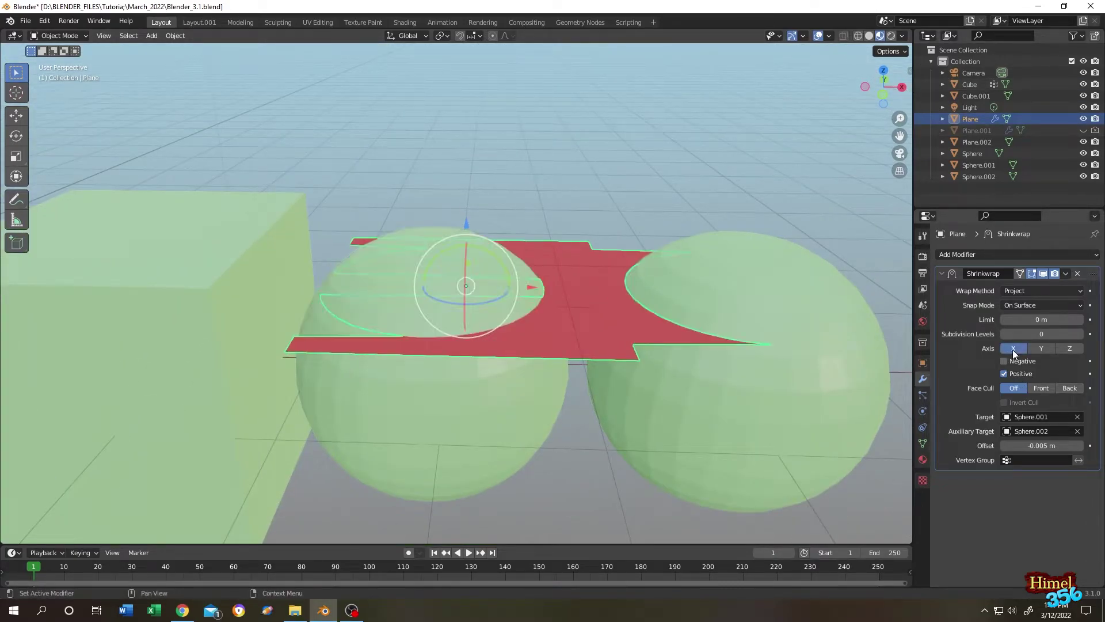
left_click_drag(531, 286, 543, 408)
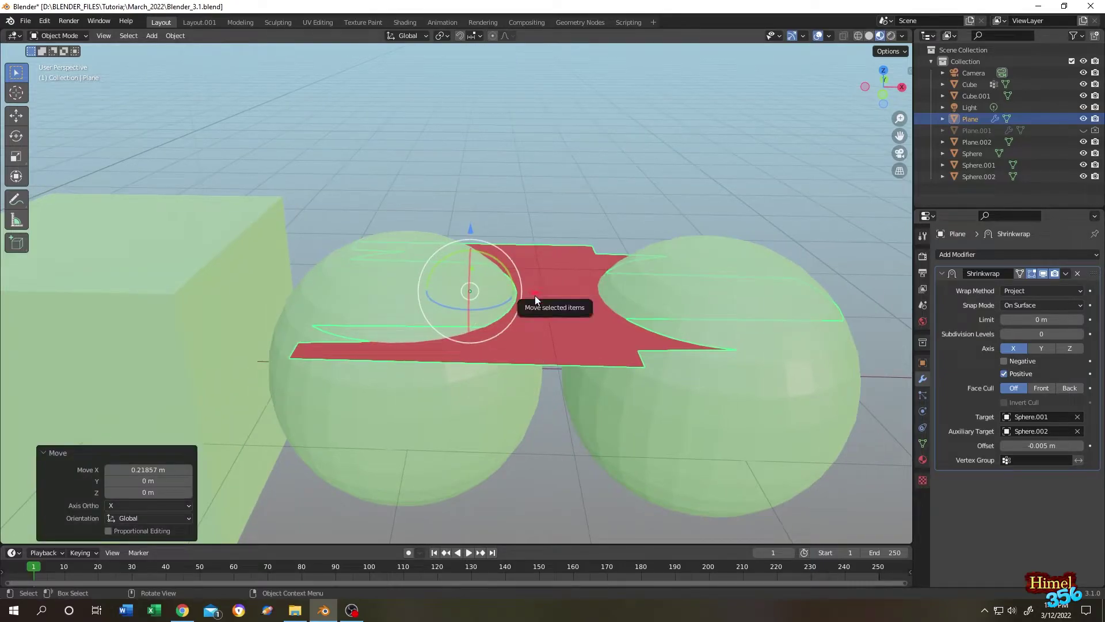
left_click_drag(534, 295, 903, 351)
scroll(723, 242, "down", 3)
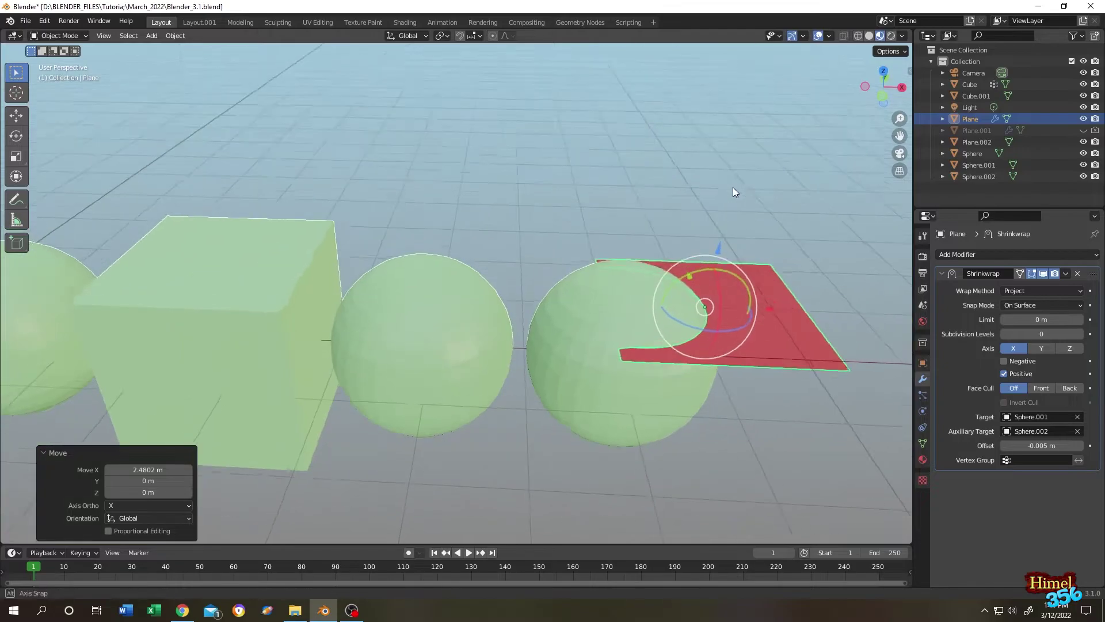
Switch the projection axis to Y and move the plane along Y off and back onto the spheres
left_click(1041, 348)
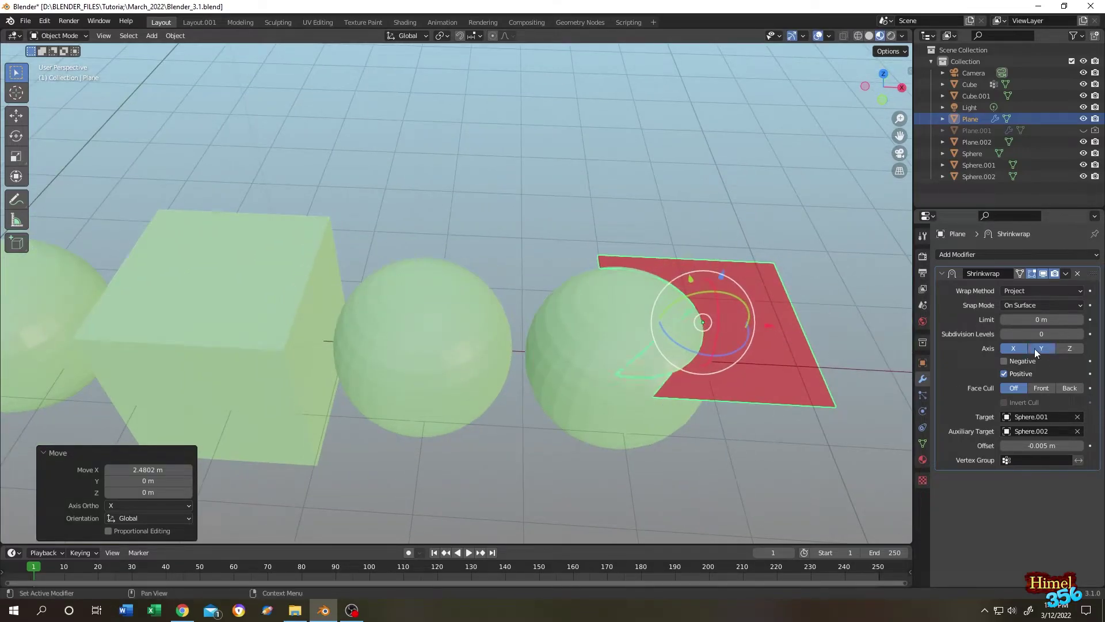
middle_click_drag(793, 320, 616, 278)
scroll(616, 277, "down", 2)
left_click_drag(468, 507, 567, 393)
middle_click_drag(567, 393, 569, 286)
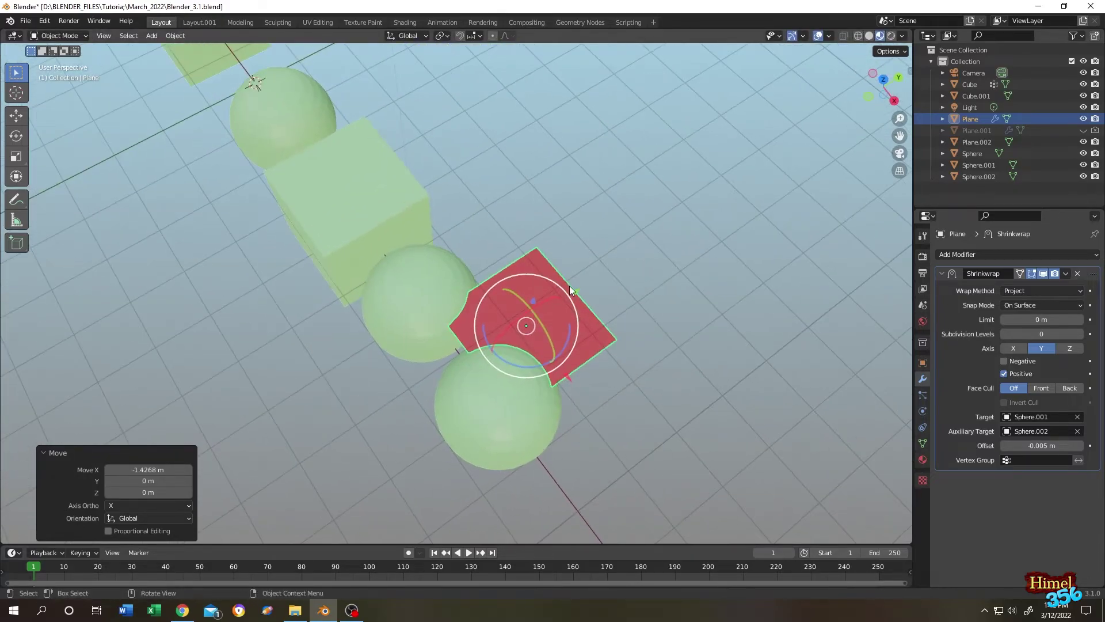
mouse_move(570, 286)
left_mouse_down()
mouse_move(594, 266)
mouse_move(434, 328)
mouse_move(581, 279)
left_mouse_up()
middle_click_drag(581, 280, 762, 320)
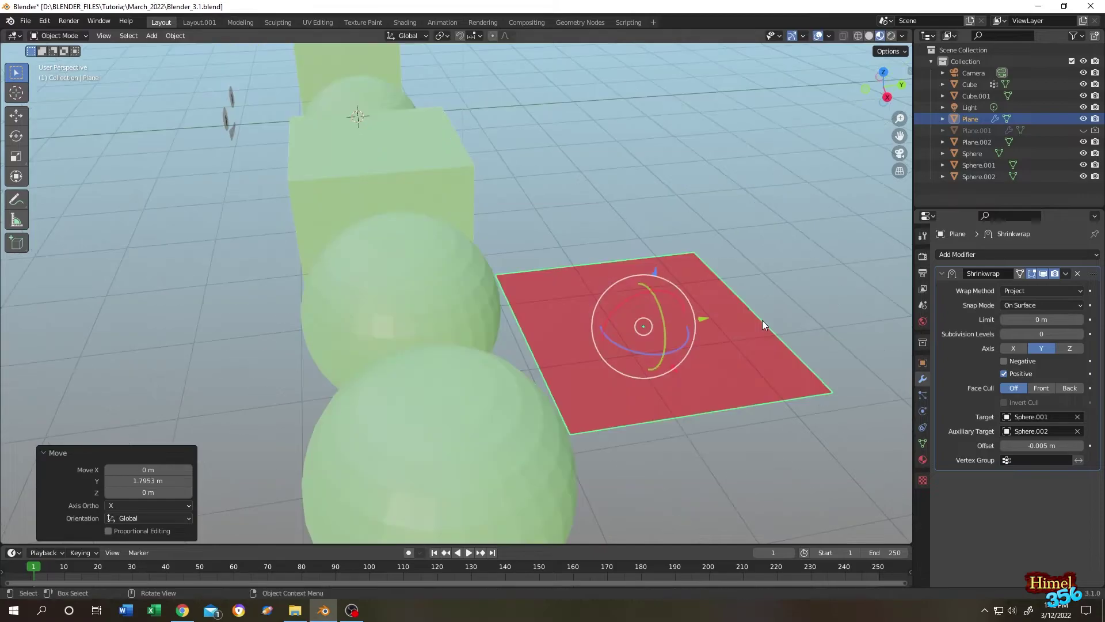
left_click_drag(708, 319, 309, 329)
middle_click_drag(310, 330, 339, 280)
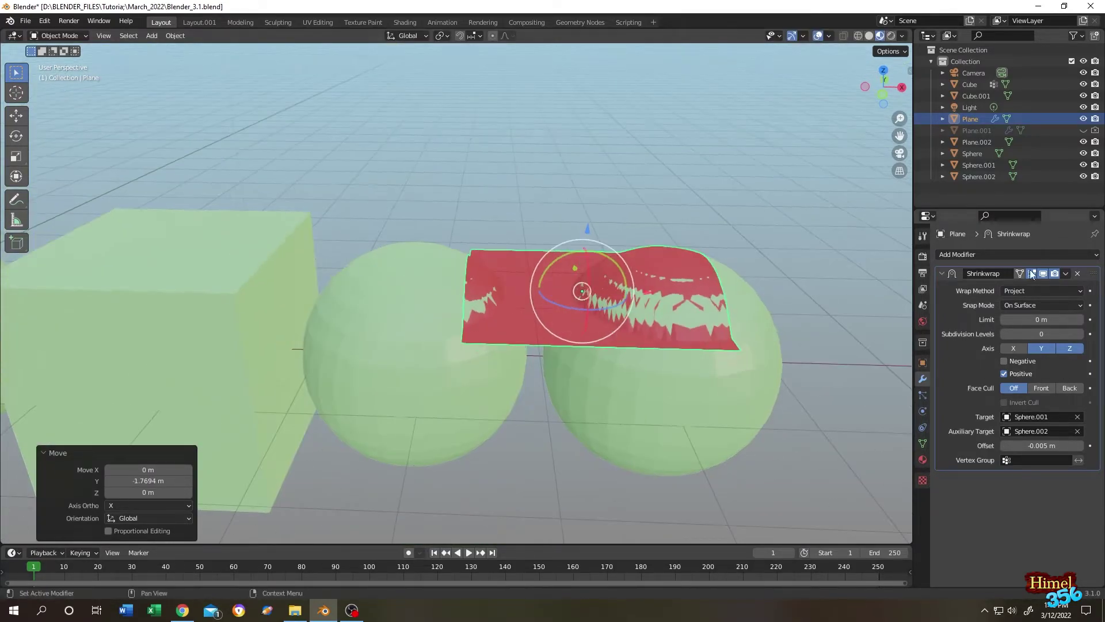
Keep only Z projection and lower the plane slightly over the spheres' tops
left_click(1049, 347)
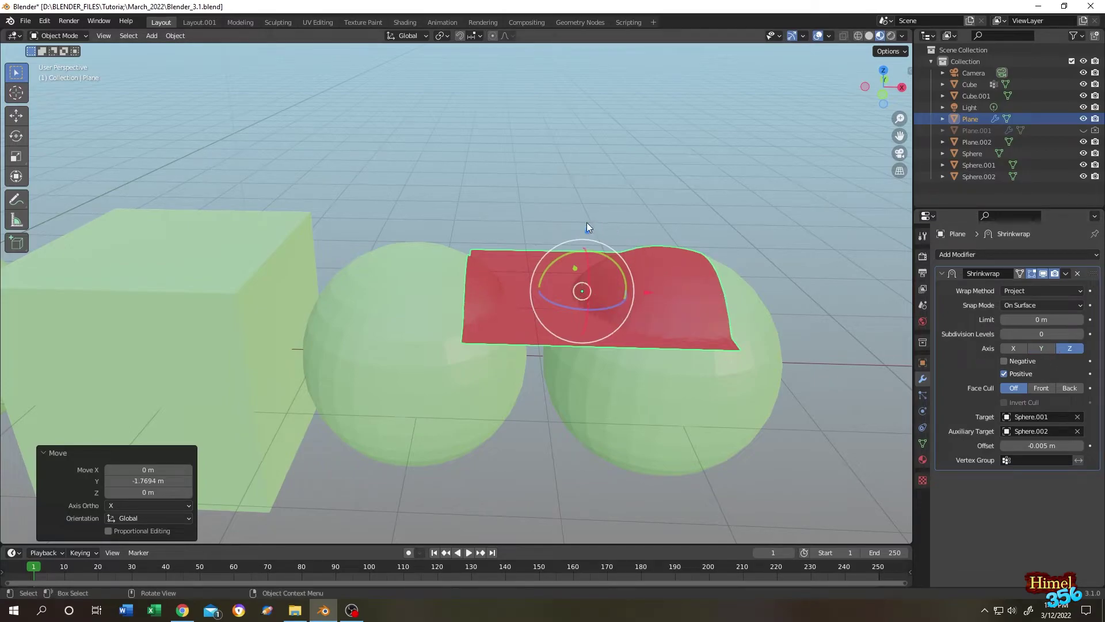
key("g")
key("z")
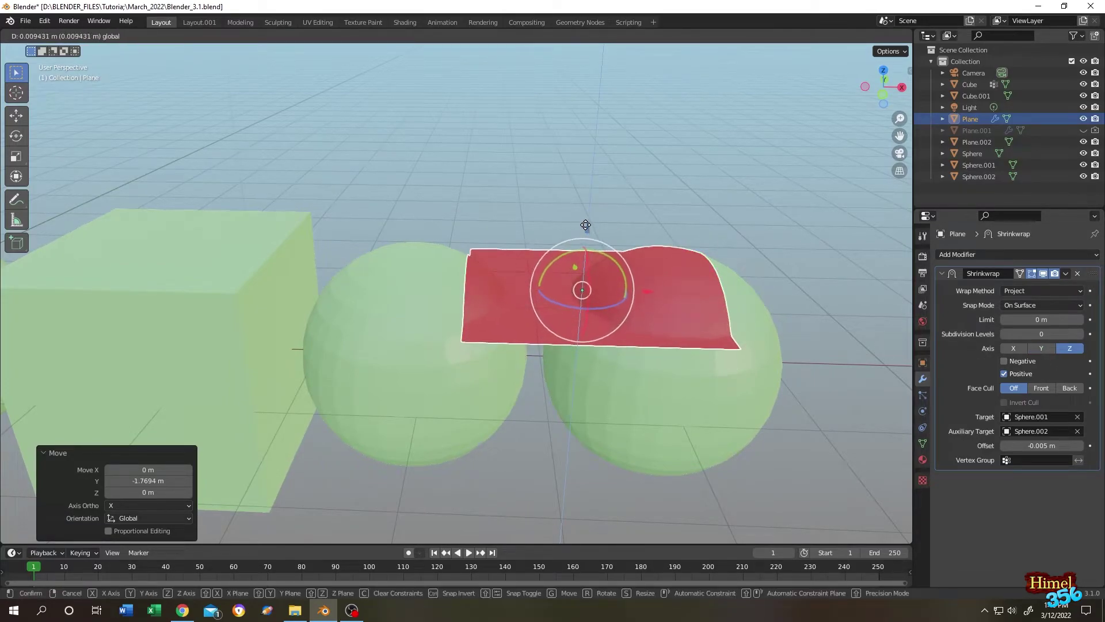
left_click(626, 282)
key("g")
key("x")
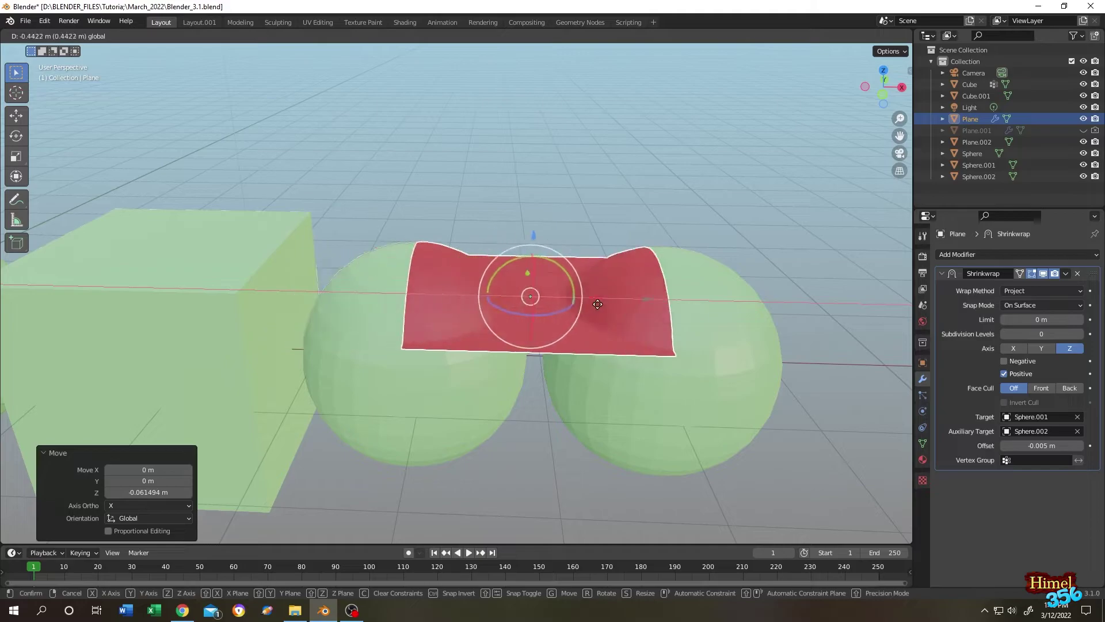
Select the face decal plane Plane.002 and remove its earlier shrinkwrap
left_click(543, 316)
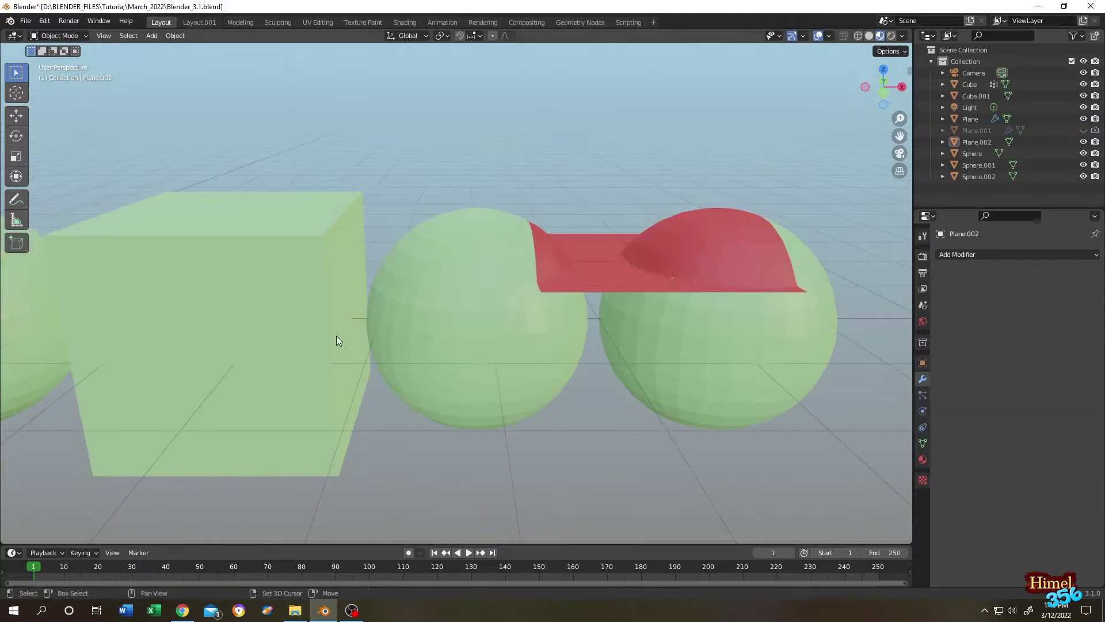
middle_click_drag(336, 336, 345, 307, "shift")
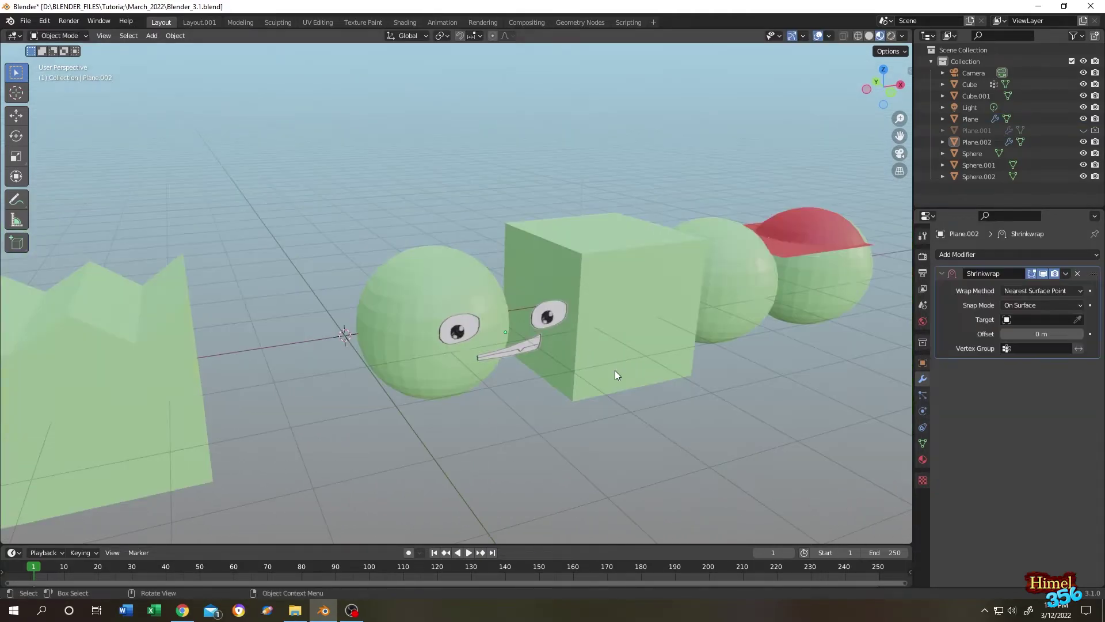
scroll(615, 371, "up", 2)
left_click(585, 309)
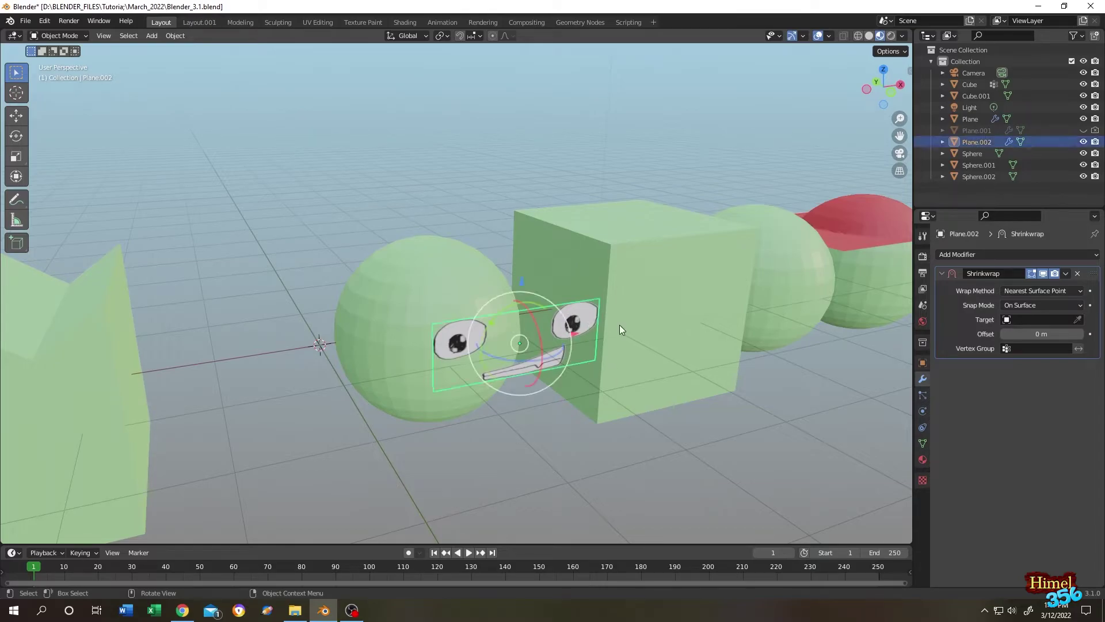
scroll(620, 324, "up", 2)
key("Tab")
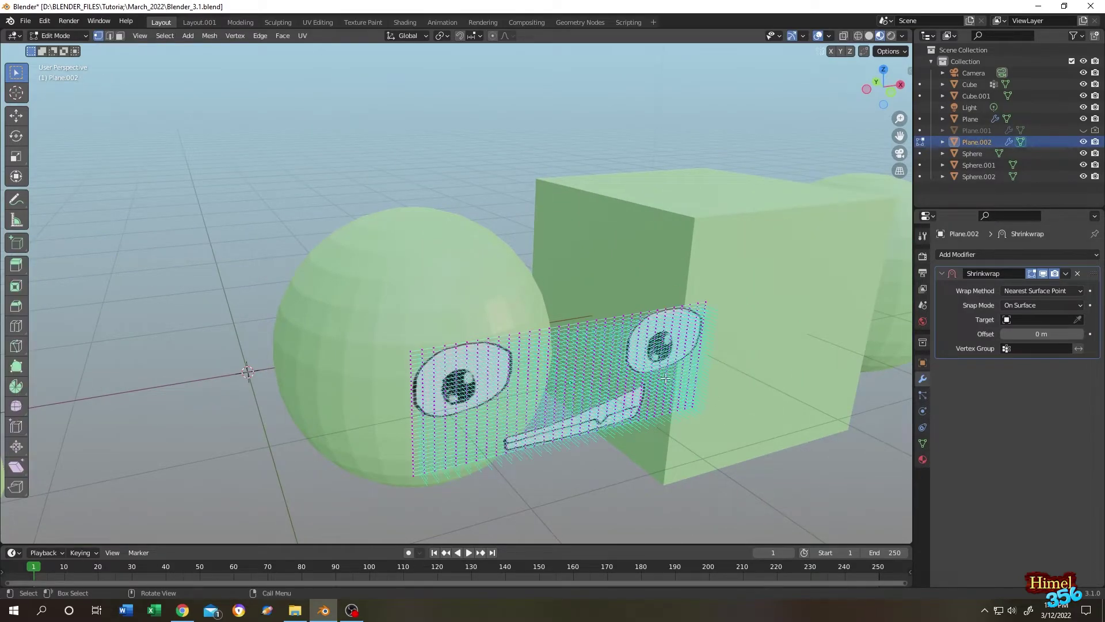
key("Tab")
key("ctrl+x")
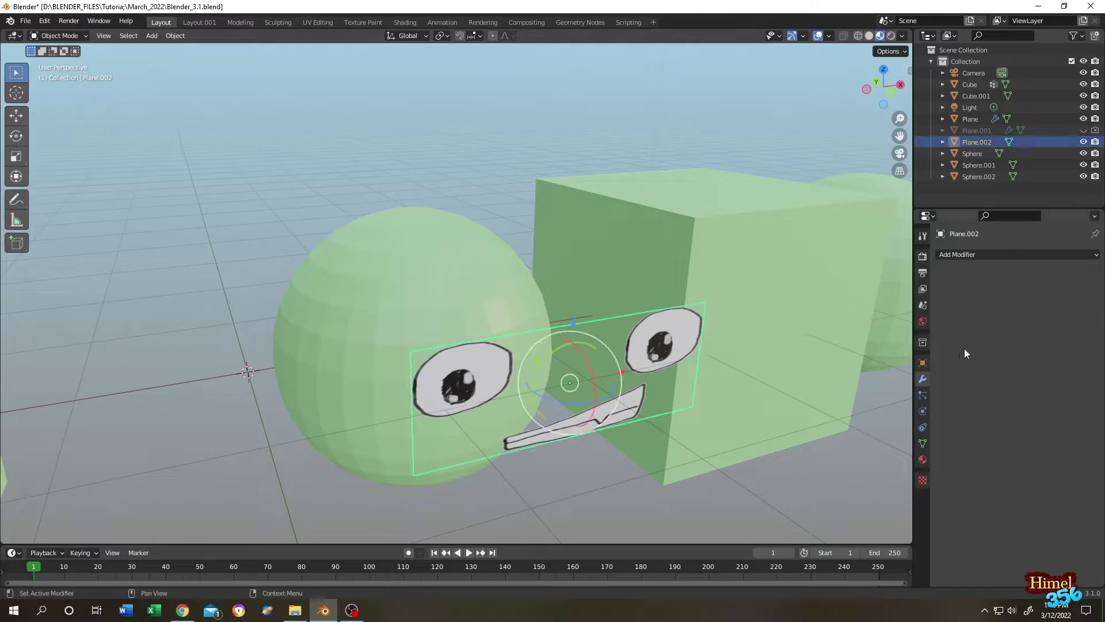
Add a Shrinkwrap modifier to Plane.002 targeting Sphere
left_click(996, 256)
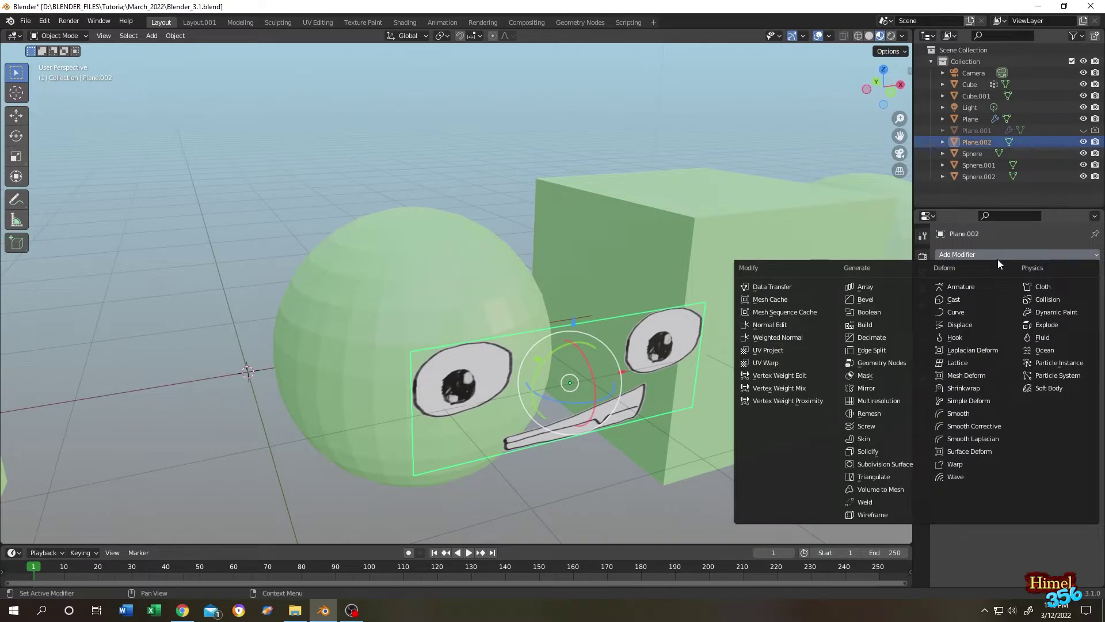
left_click(962, 388)
left_click(1078, 320)
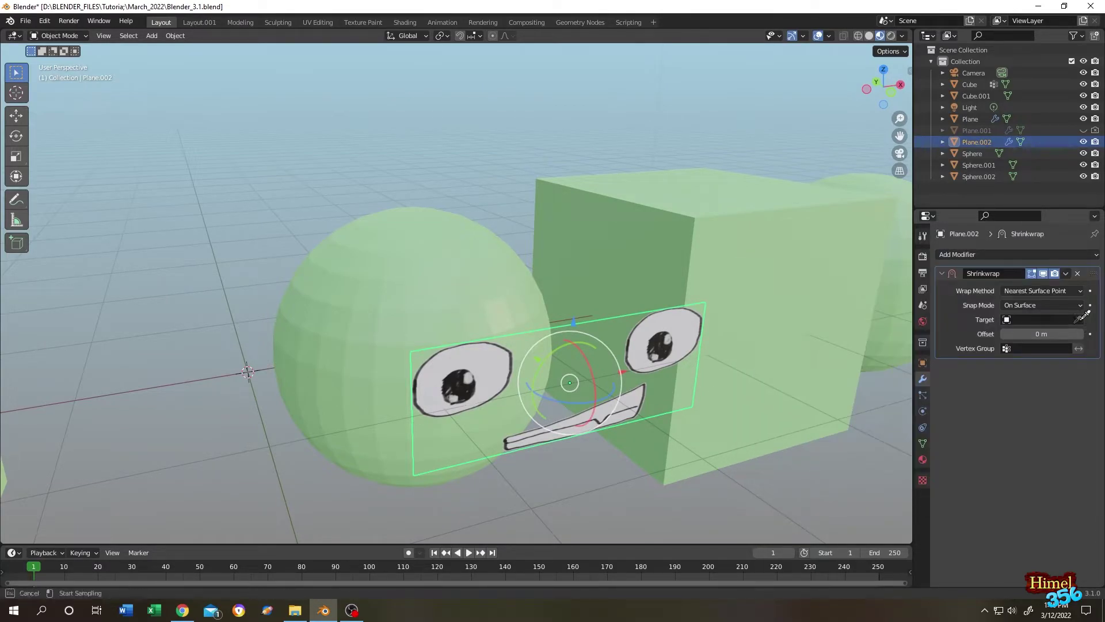
left_click(403, 256)
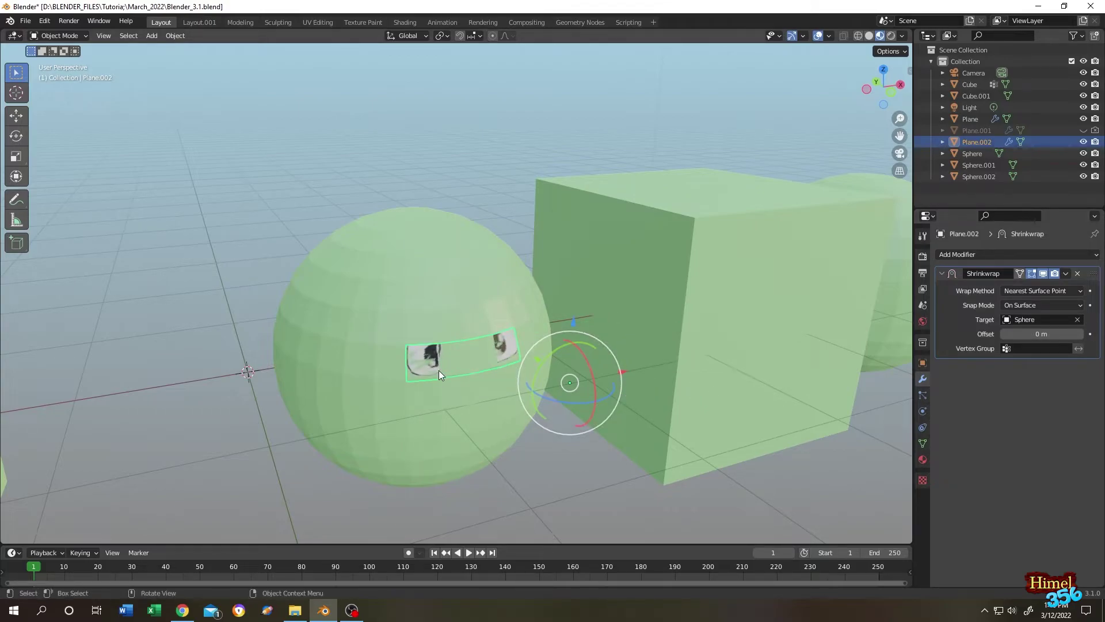
Set the Shrinkwrap wrap method to Target Normal Project with a 0.005 m offset
left_click(1051, 293)
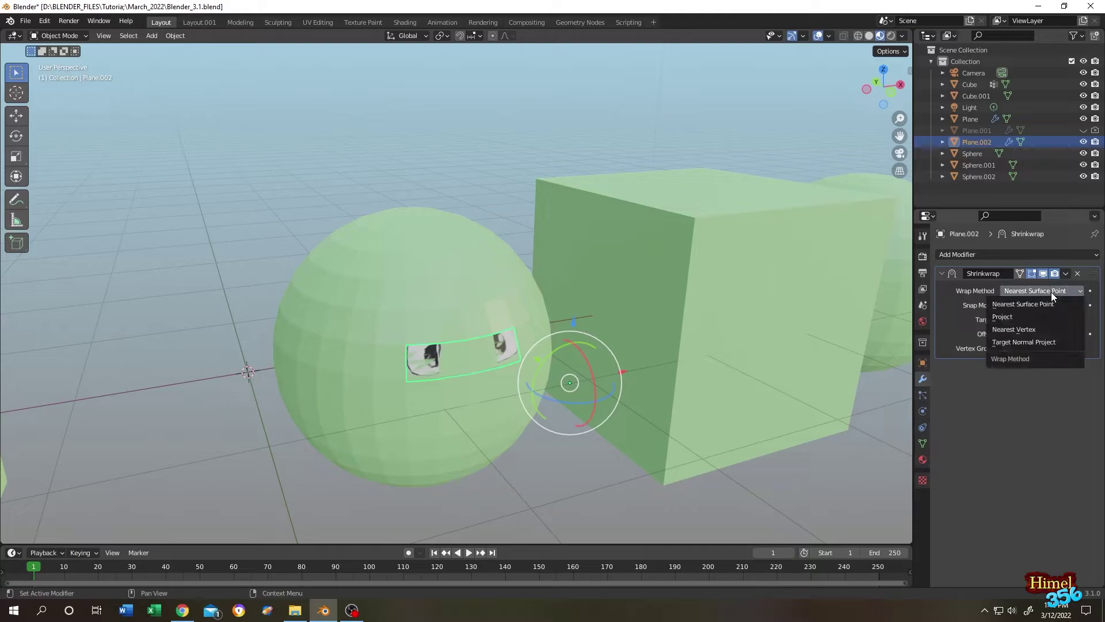
left_click(1027, 341)
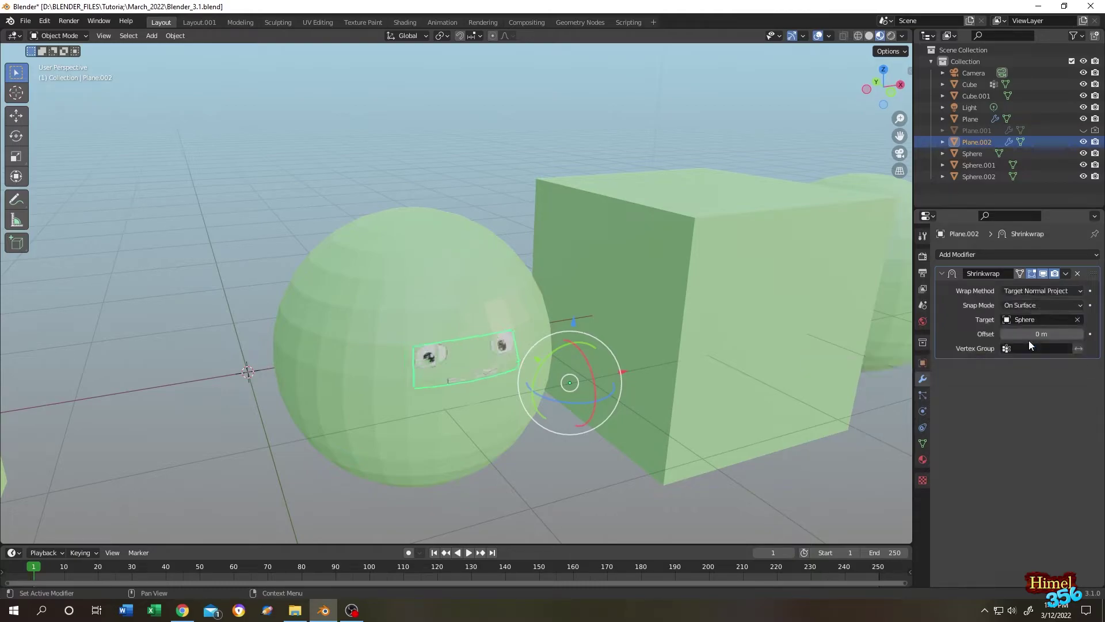
left_click(1048, 334)
type("0.005")
key("Return")
Scale up the face decal and move it onto the sphere's front
key("s")
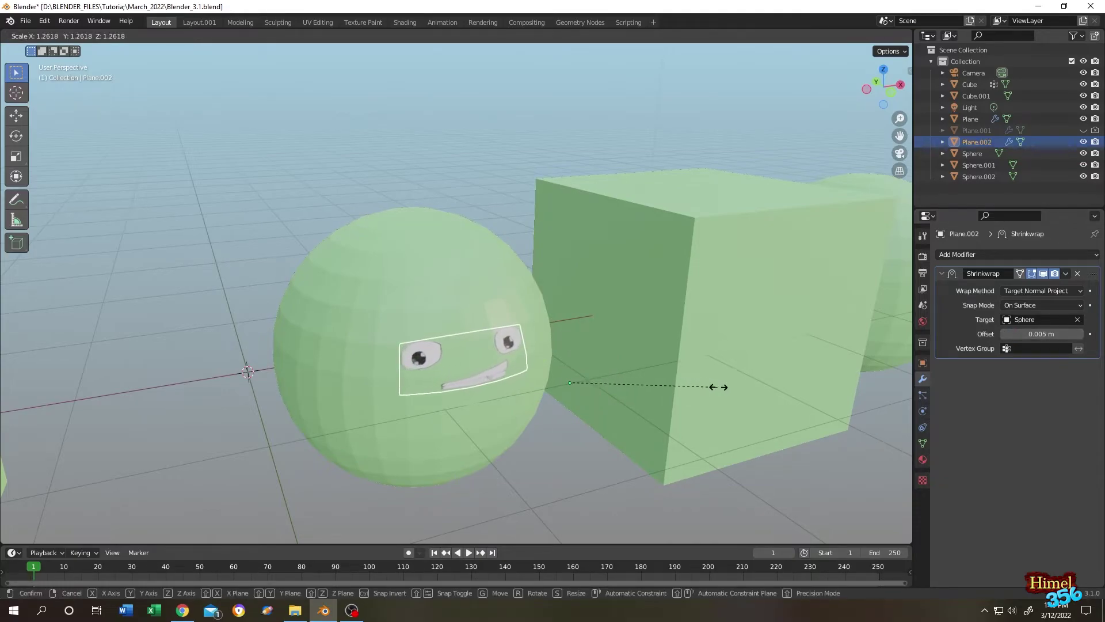
left_click(746, 390)
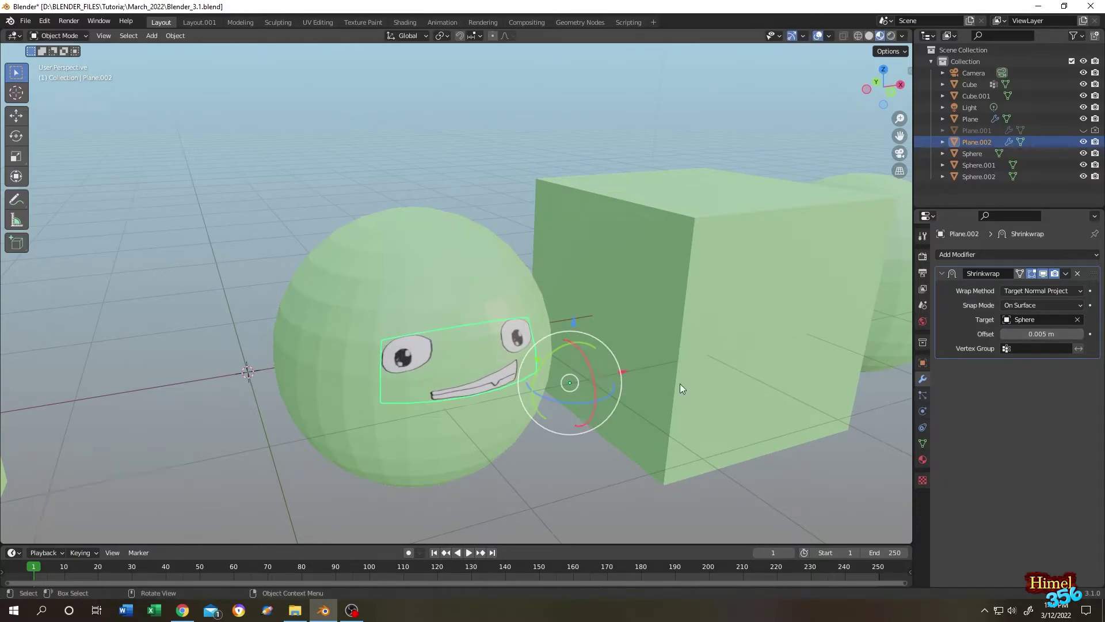
middle_click_drag(679, 383, 440, 392)
key("g")
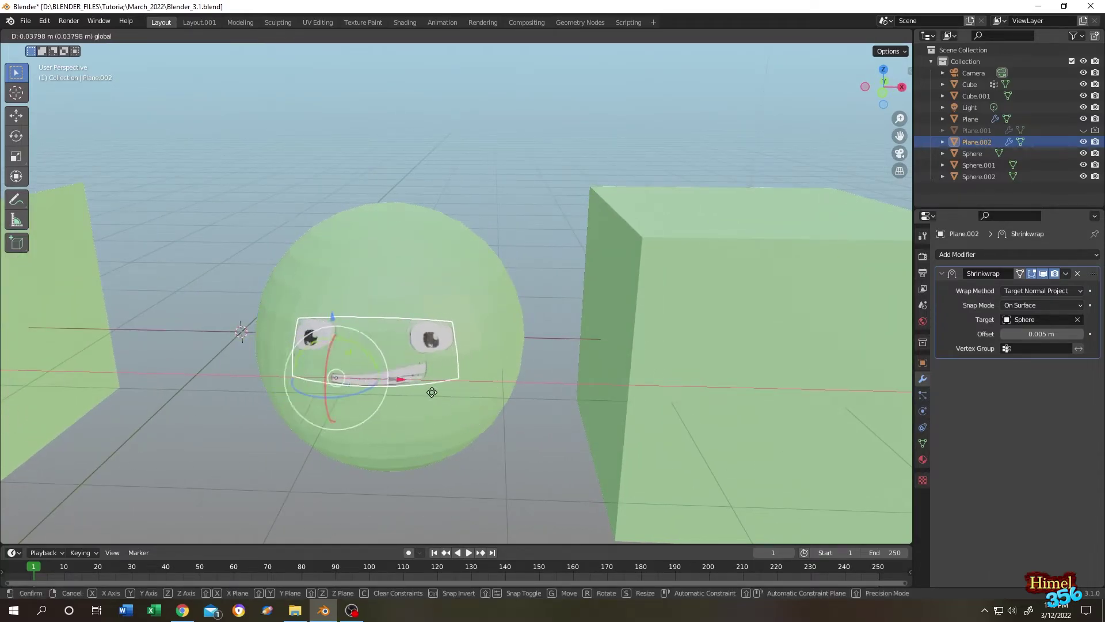
left_click(431, 392)
middle_click_drag(433, 391, 568, 358)
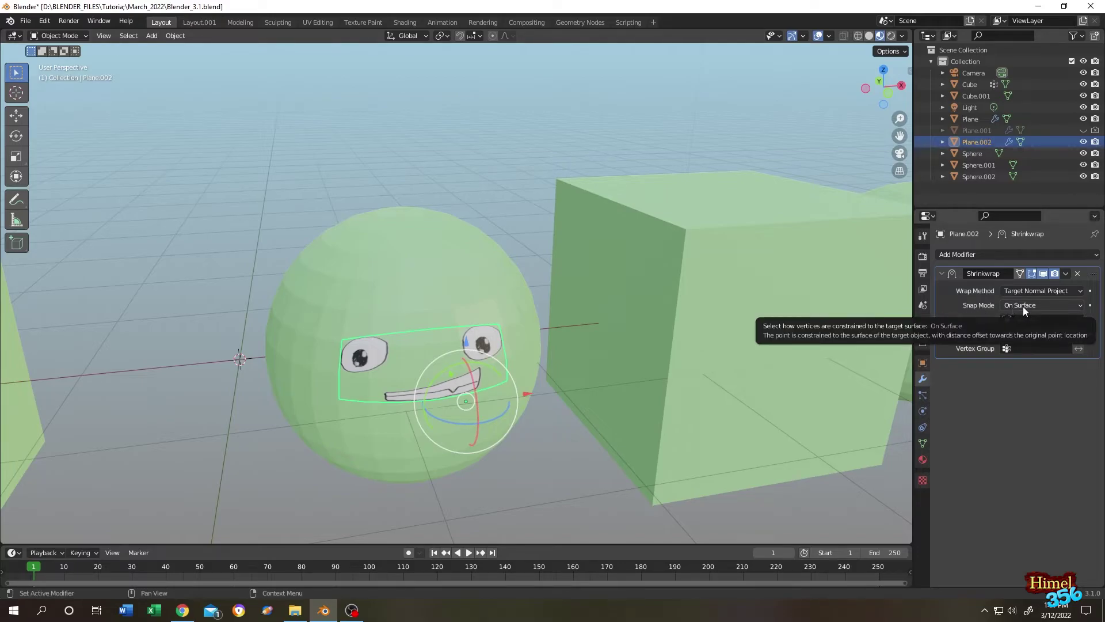
left_click(388, 284)
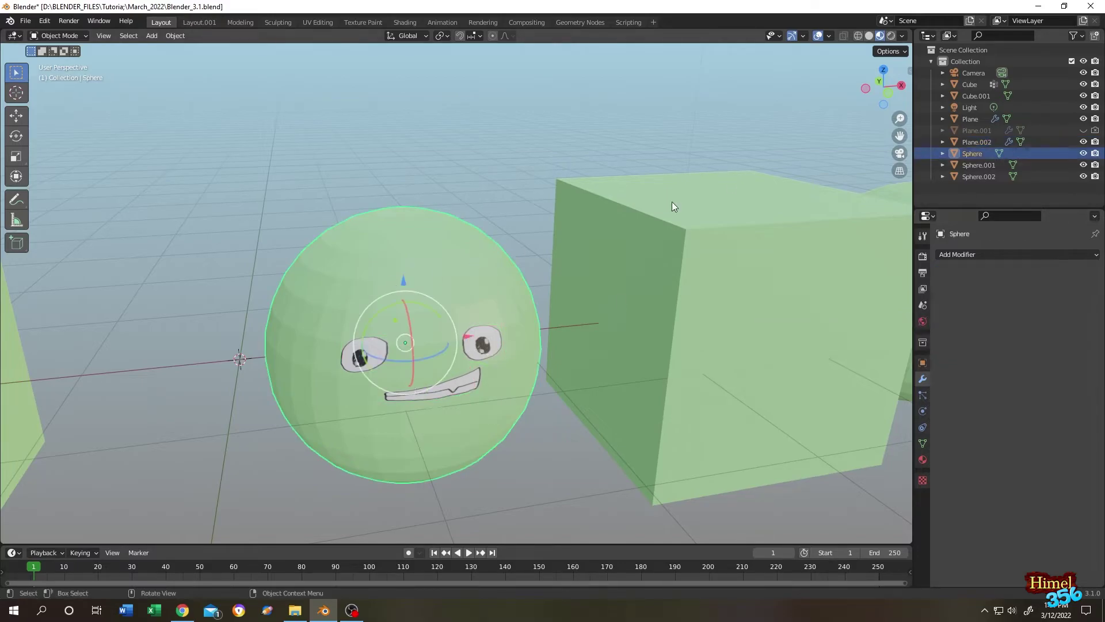
Switch to Wireframe shading and set the decal's Shrinkwrap offset to 0.05 m
left_click(858, 35)
left_click(469, 367)
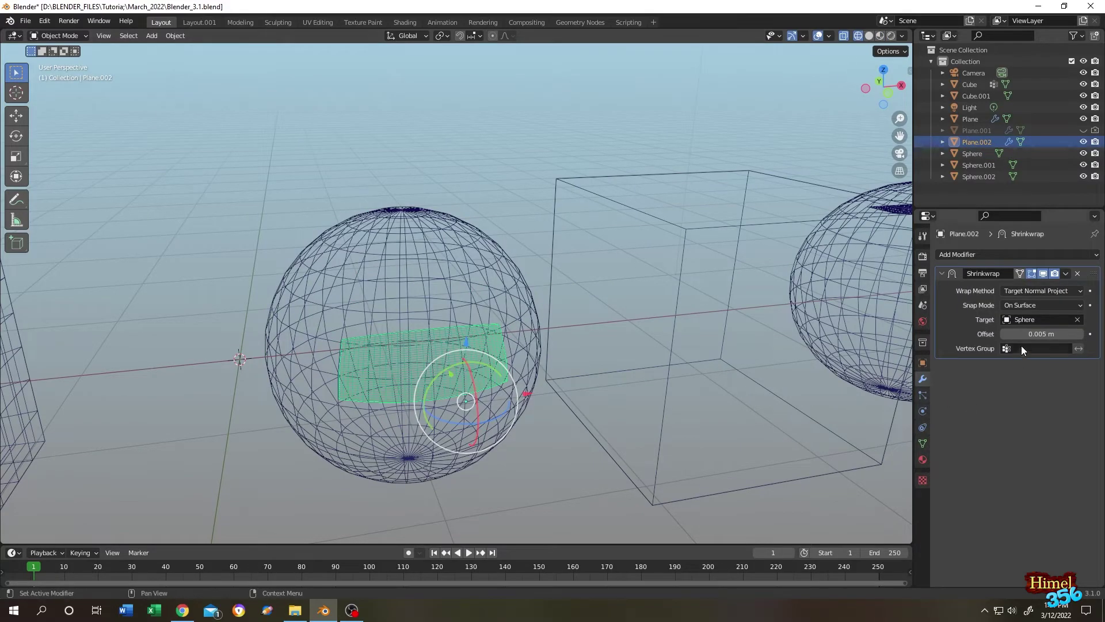
left_click(1039, 335)
type("0.05")
key("Return")
Set the Shrinkwrap Snap Mode to Inside, sinking the plane into the sphere
middle_click_drag(610, 340, 655, 350)
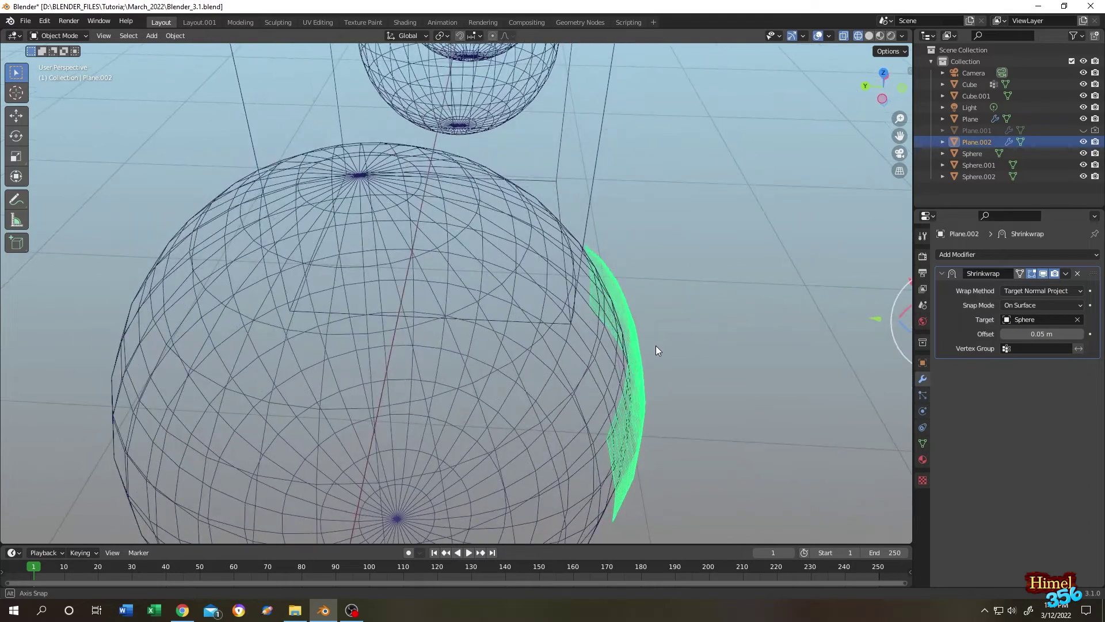
left_click(1033, 308)
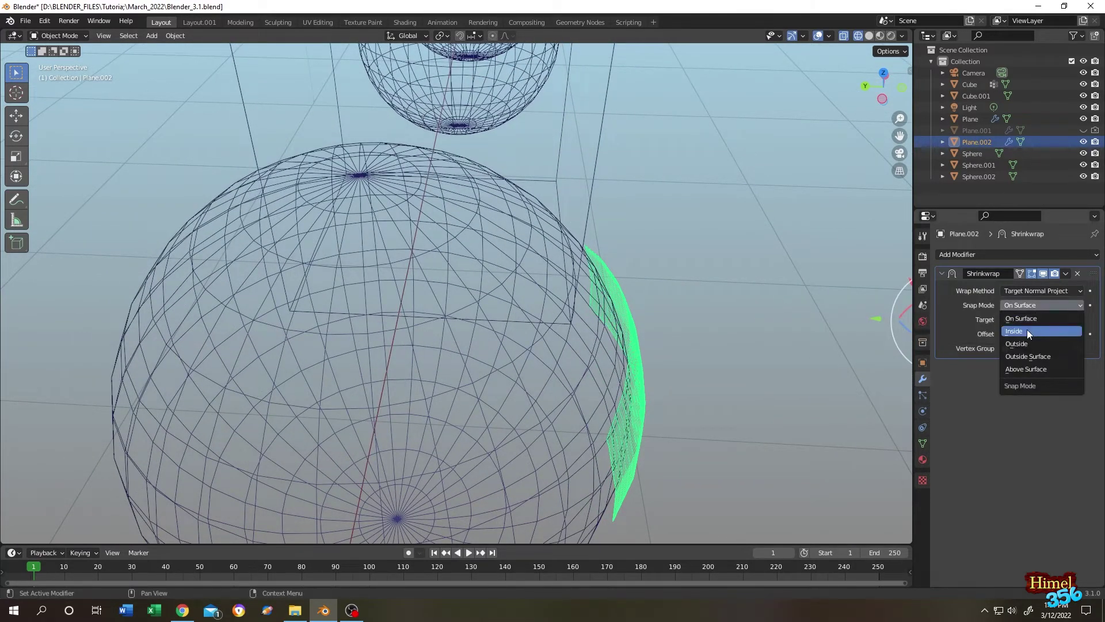
left_click(1027, 330)
middle_click_drag(726, 303, 788, 337)
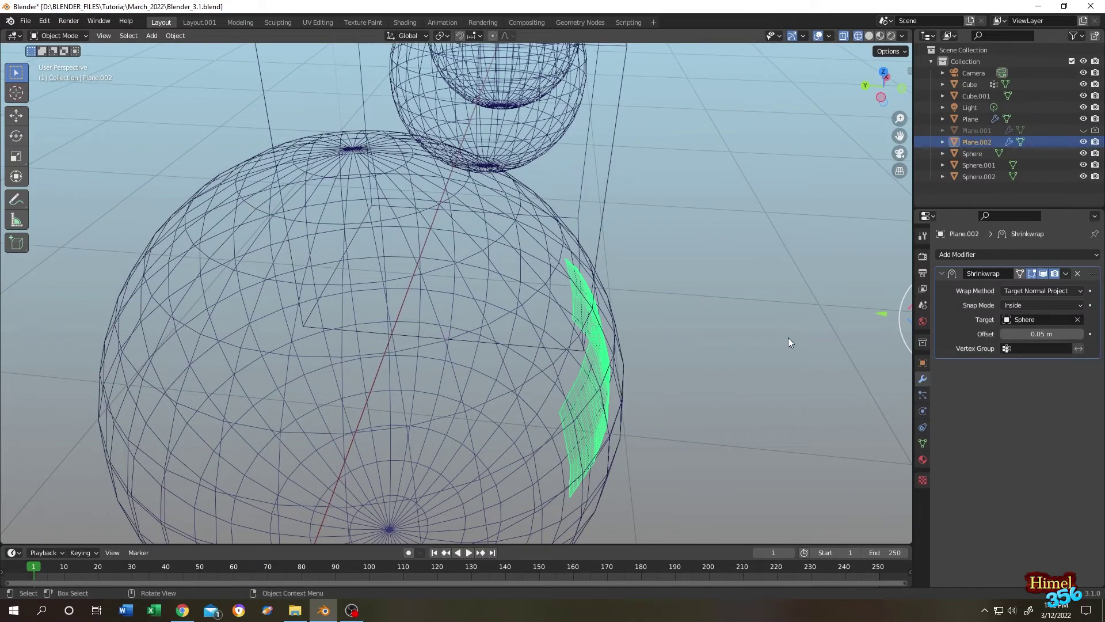
Set Snap Mode to Outside, move the plane 1.733 m along Y, and use Material Preview shading
left_click(1032, 307)
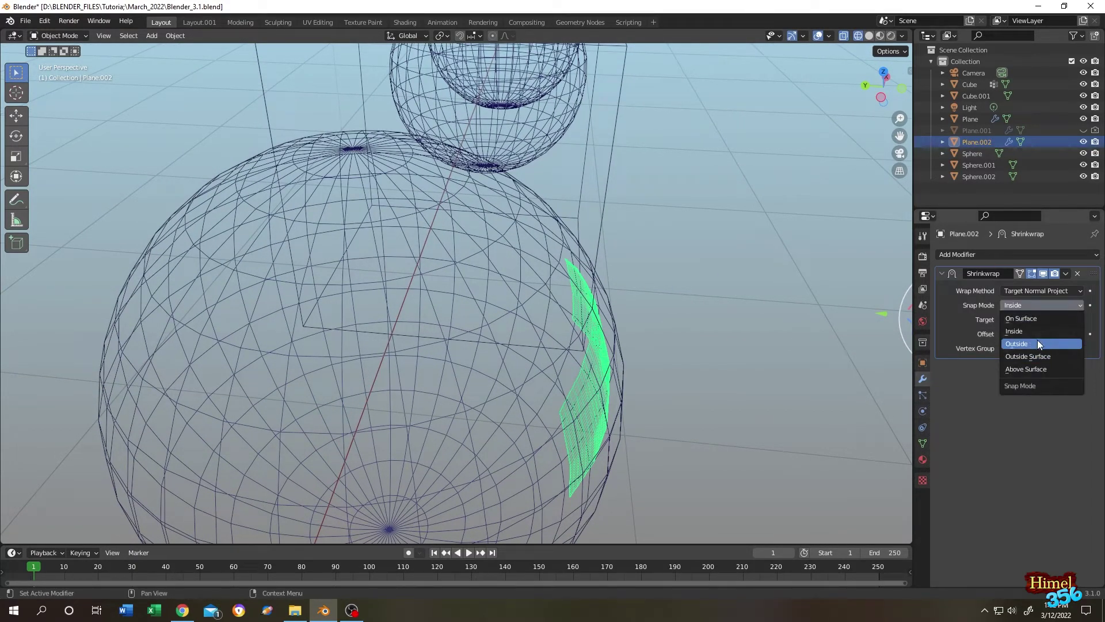
left_click(1016, 344)
scroll(696, 308, "down", 3)
key("g")
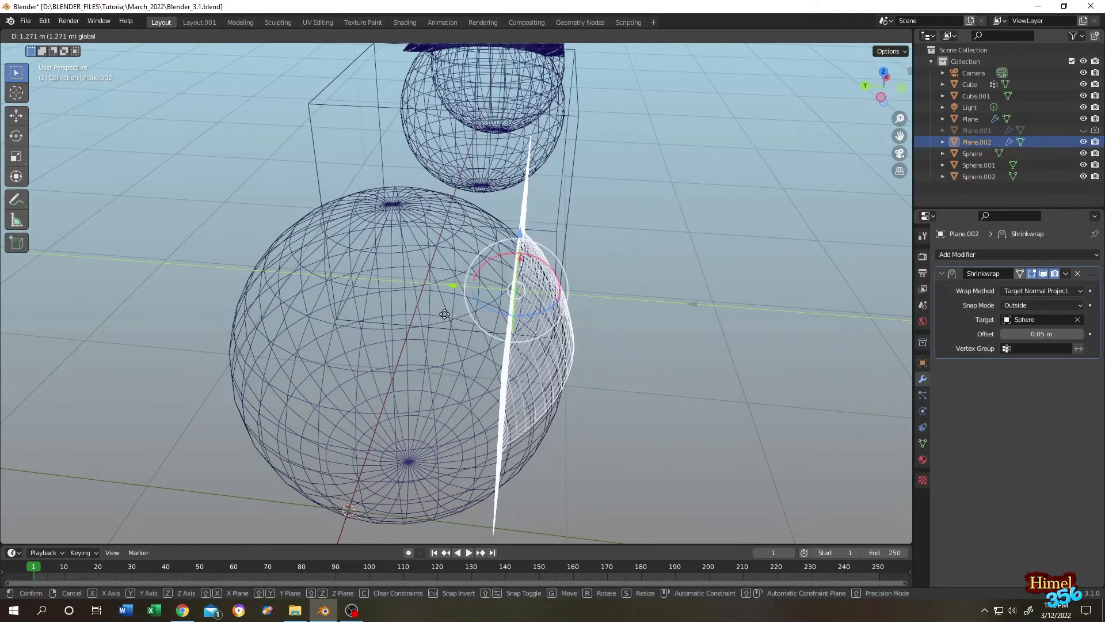
left_click(362, 316)
left_click(879, 36)
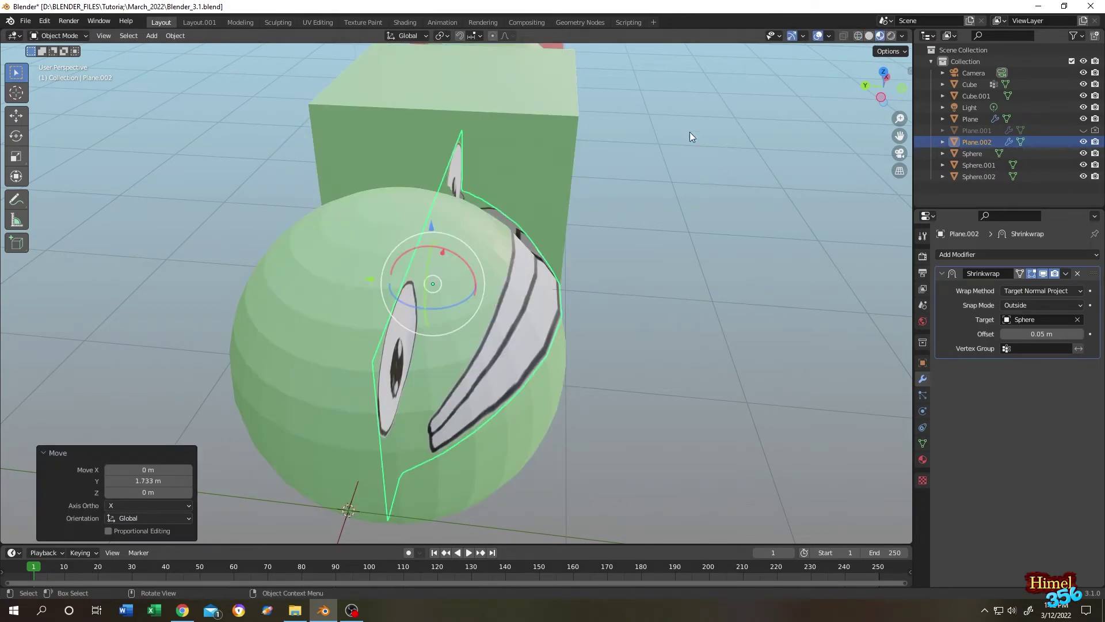
middle_click_drag(690, 133, 590, 202)
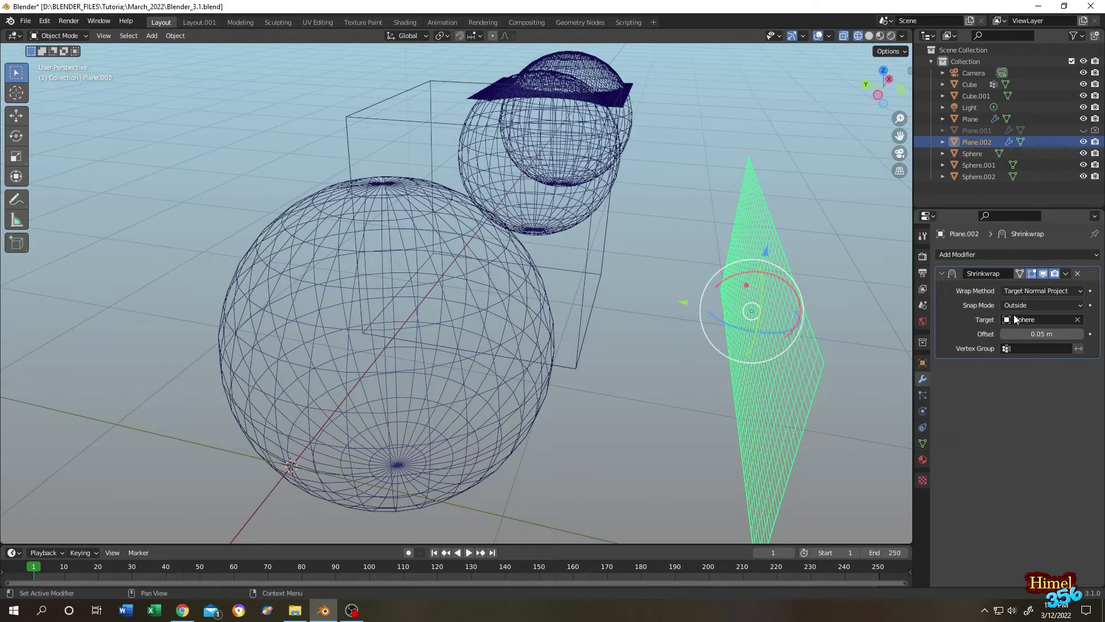
Compare the decal's Outside Surface and On Surface snap modes
left_click(1019, 305)
left_click(1028, 355)
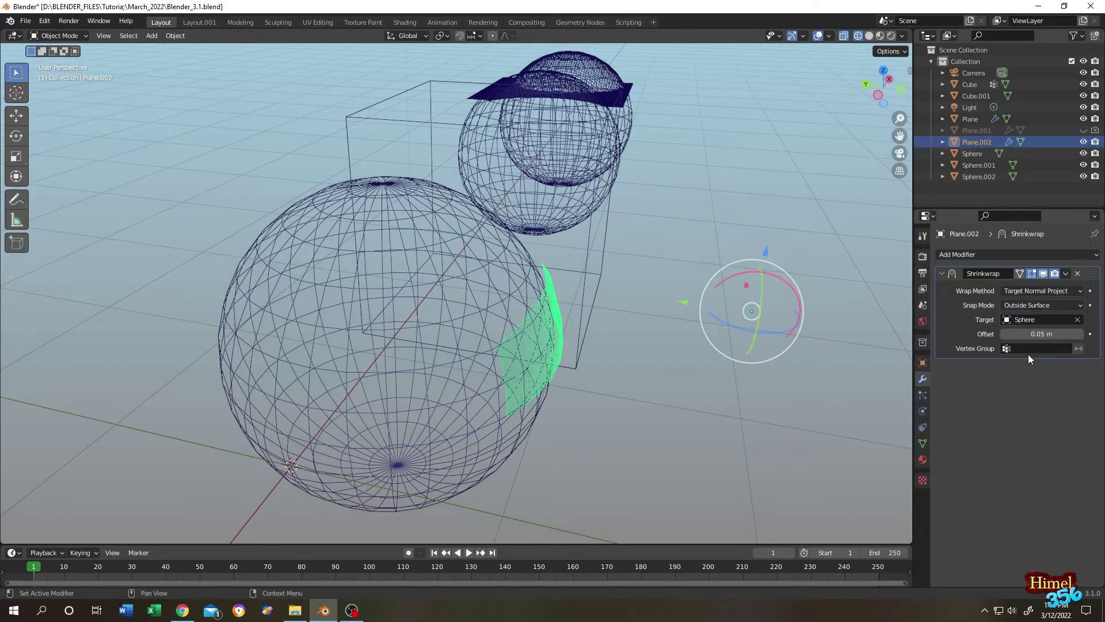
middle_click_drag(761, 355, 607, 290)
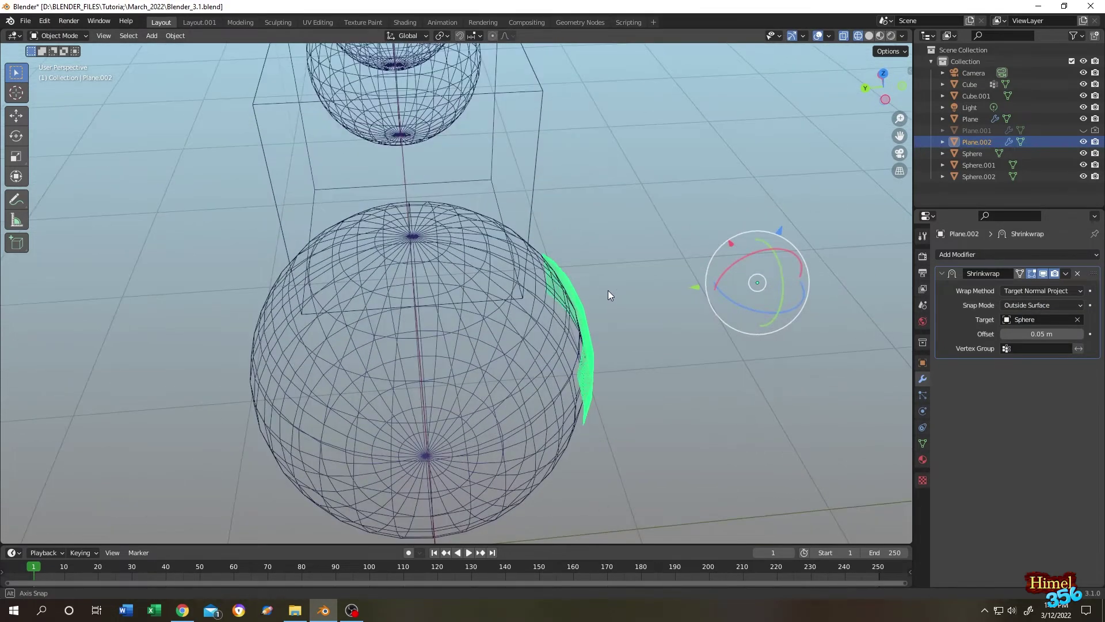
scroll(607, 290, "up", 3)
left_click(1017, 306)
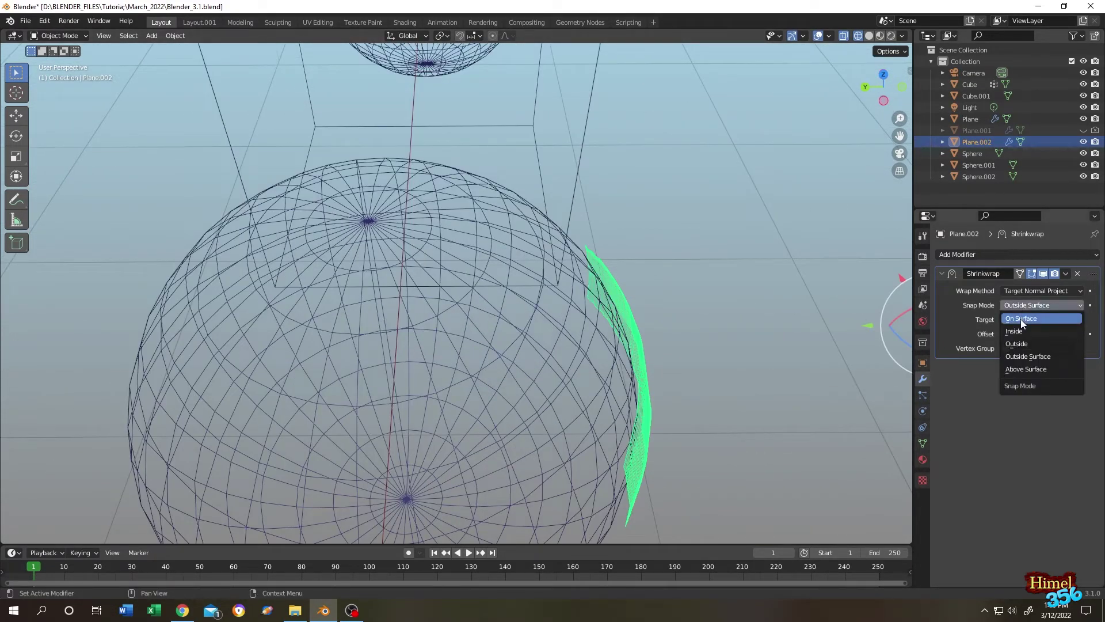
left_click(1020, 318)
left_click(1022, 303)
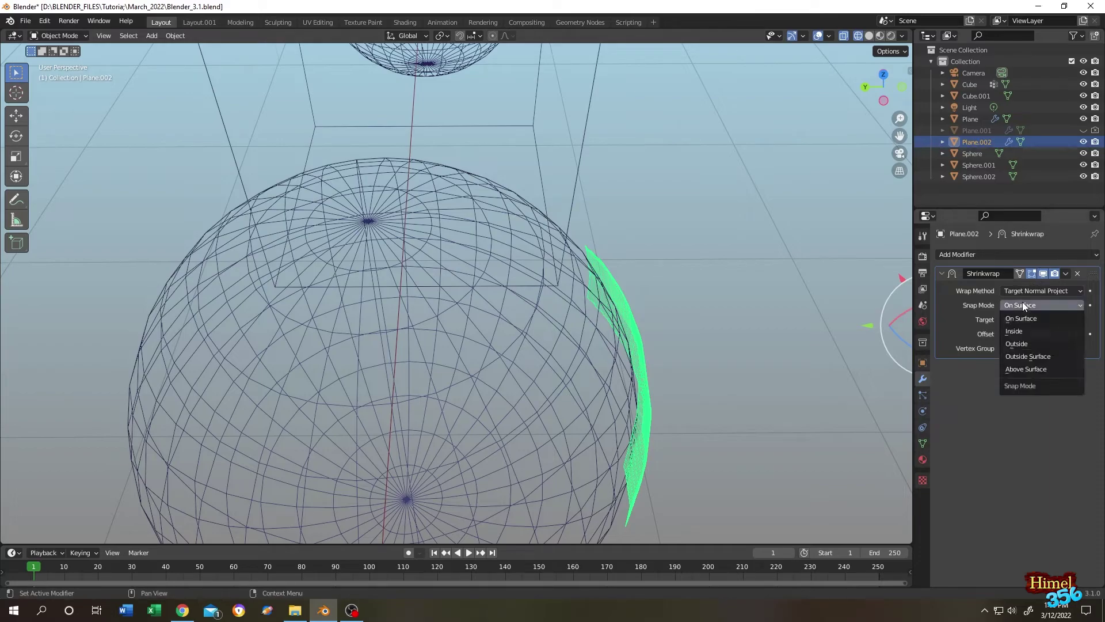
left_click(1028, 357)
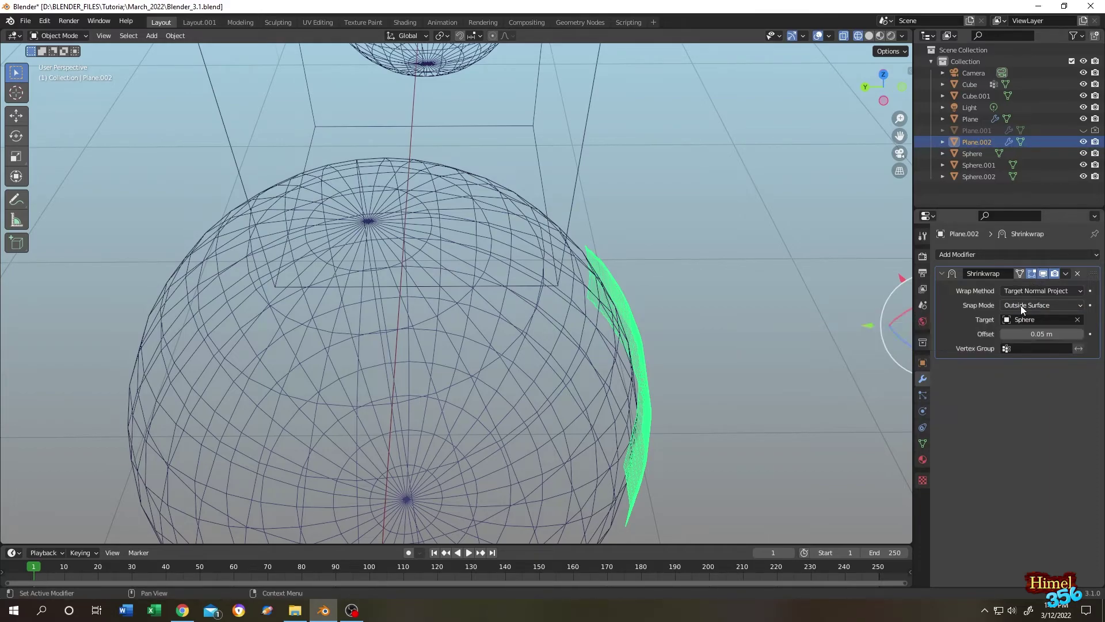
Cycle through On Surface and Outside Surface again, settling on Above Surface
left_click(1020, 305)
left_click(1020, 318)
left_click(1020, 305)
left_click(1021, 356)
left_click(1026, 307)
left_click(1021, 372)
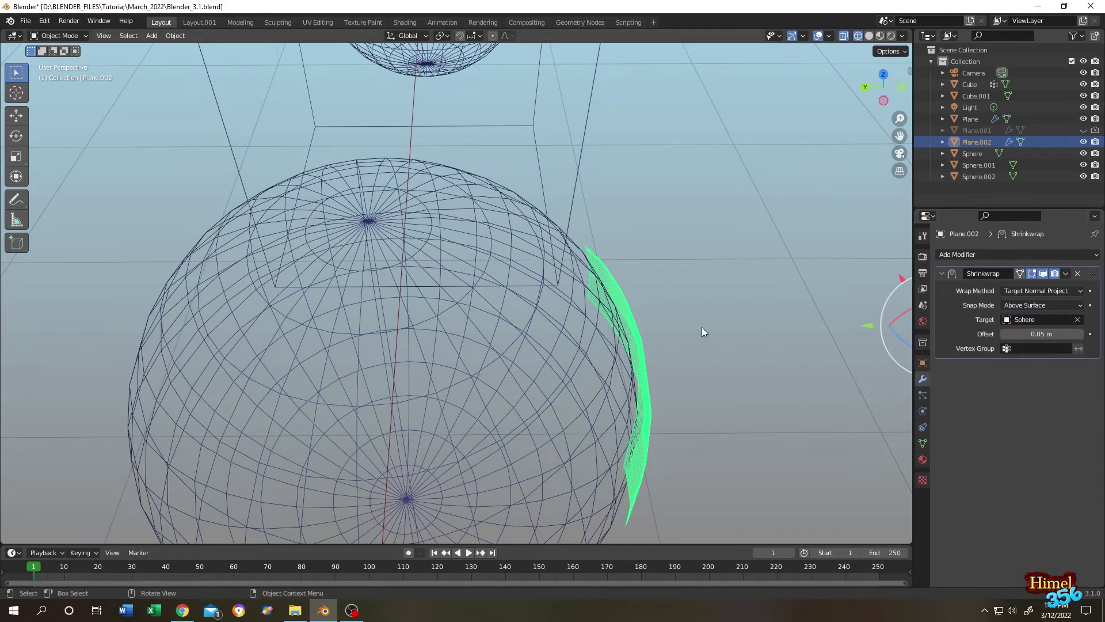
middle_click_drag(702, 327, 745, 314)
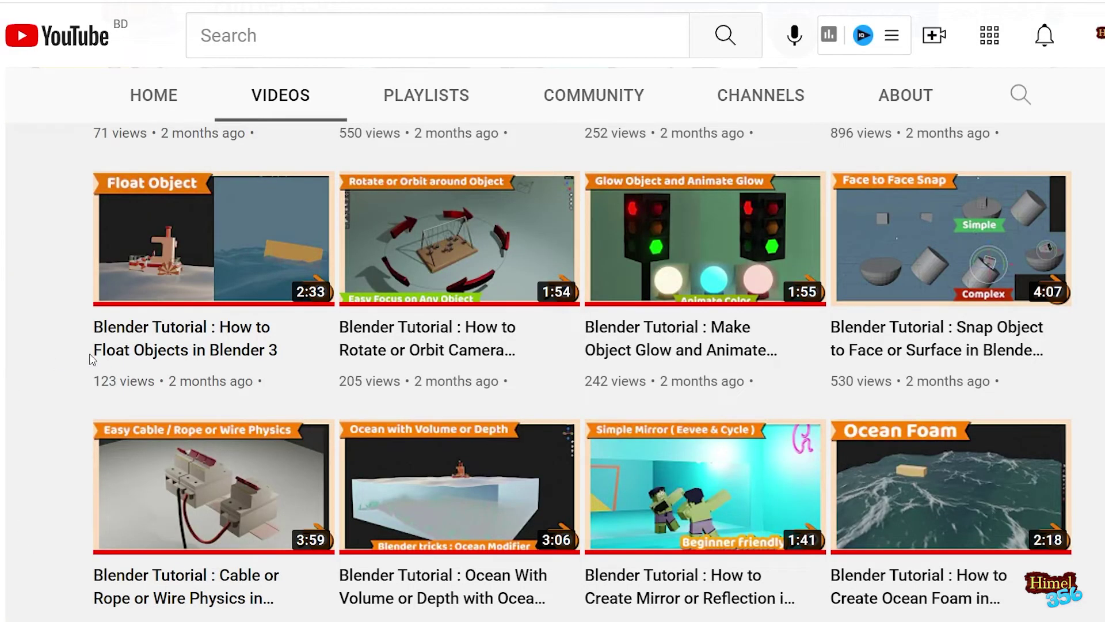
Show the YouTube channel's Videos tab listing the Blender tutorials
mouse_move(478, 610)
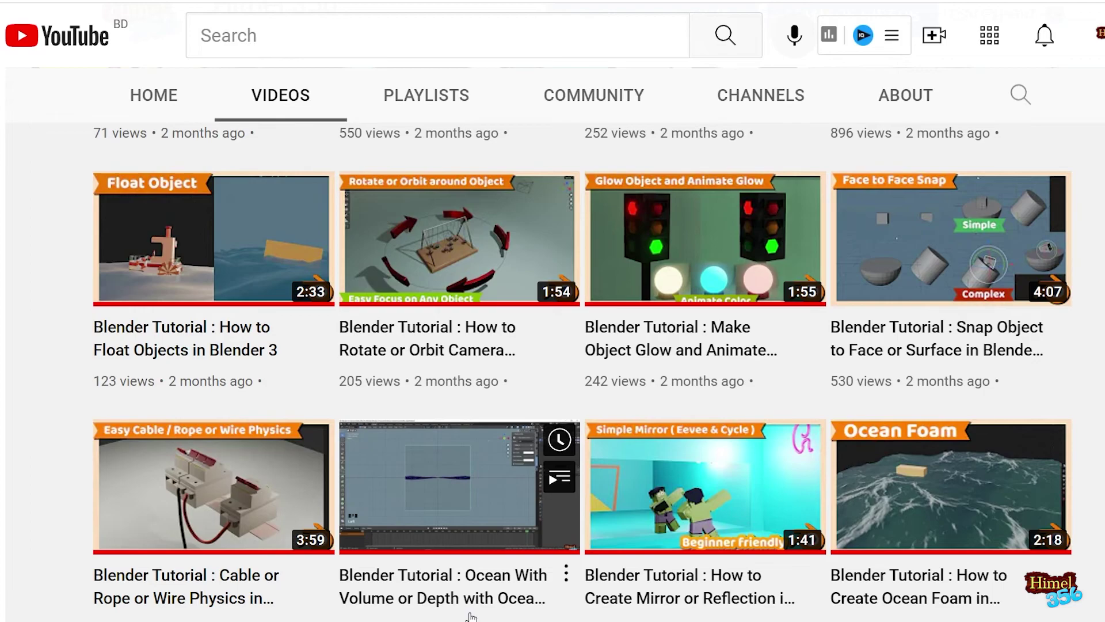